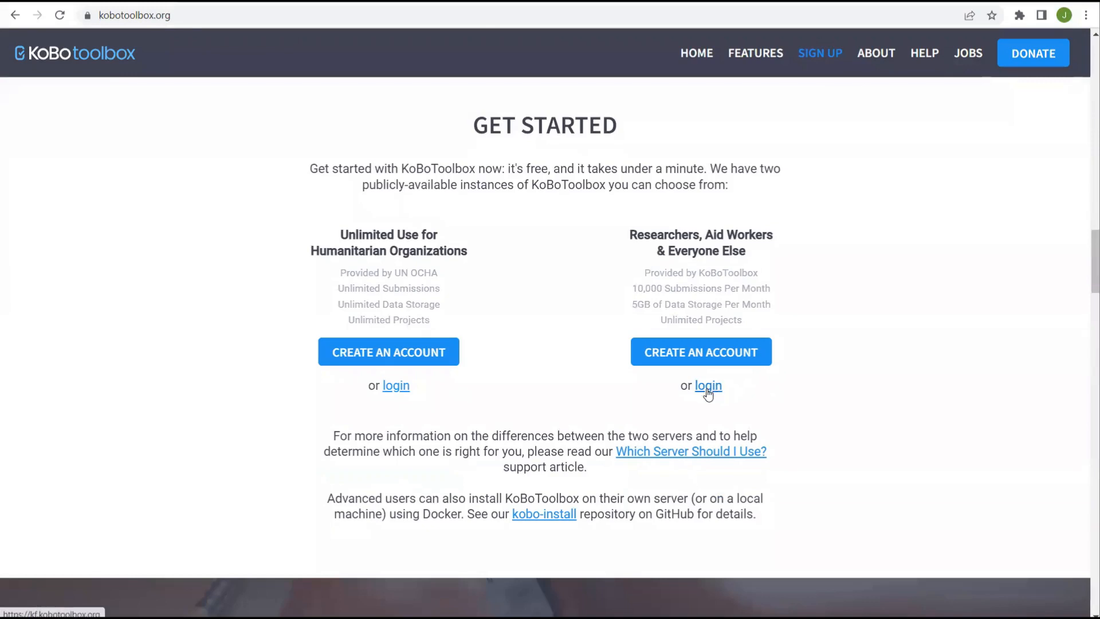
- Sign in to the researchers' KoboToolbox server with the saved credentials
left_click(707, 387)
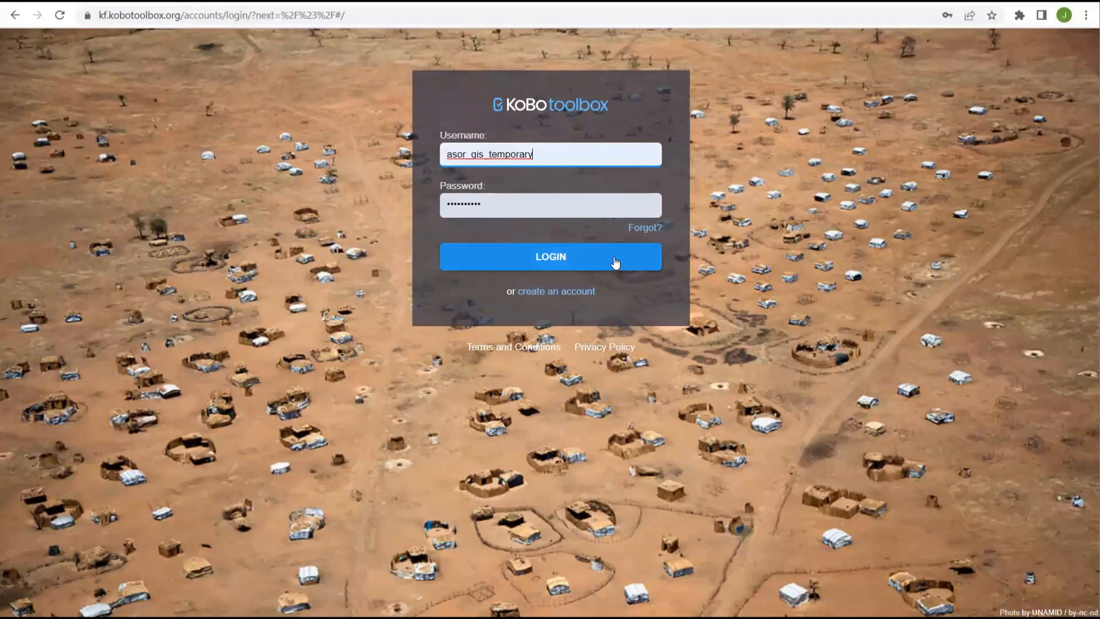
left_click(589, 259)
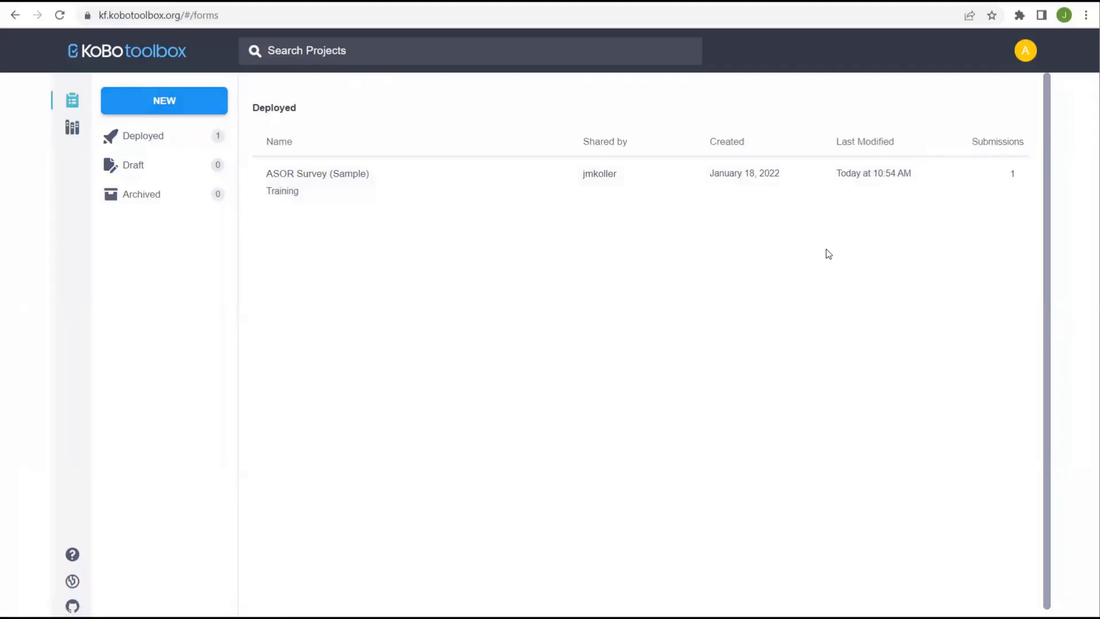
- Look through the account menu's language options, then start a new project with NEW
left_click(1027, 51)
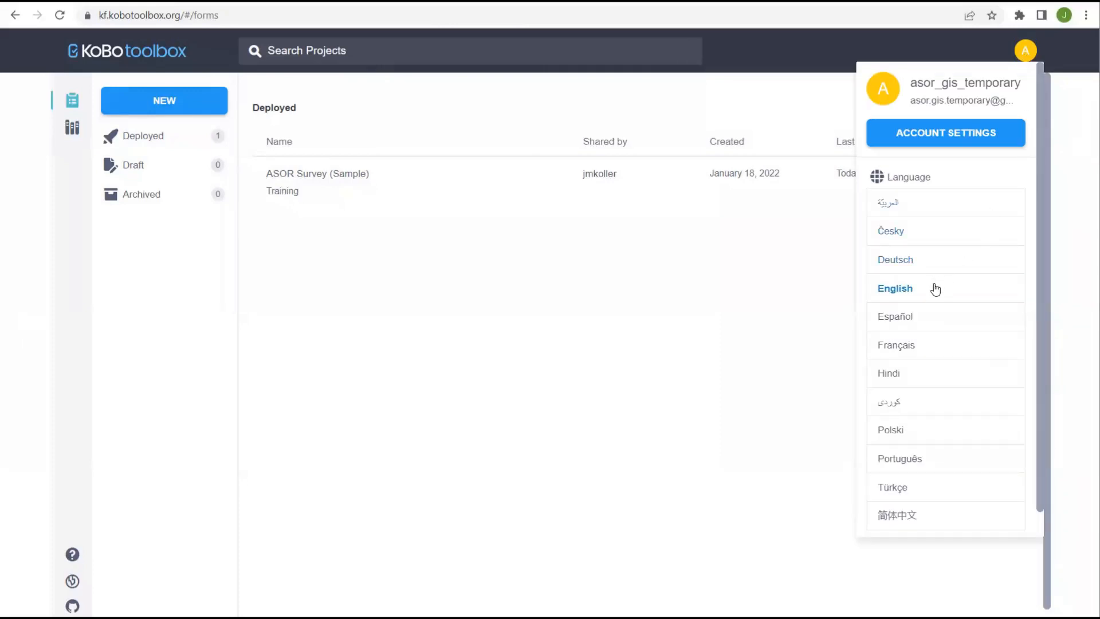
left_click(920, 183)
left_click(916, 181)
left_click(905, 292)
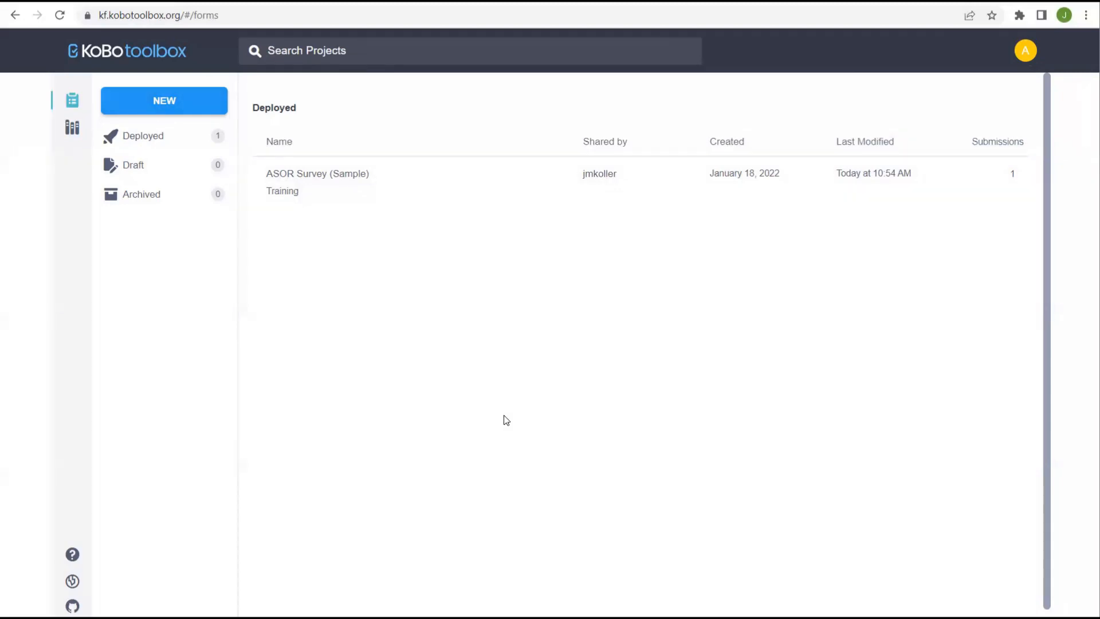
left_click(188, 106)
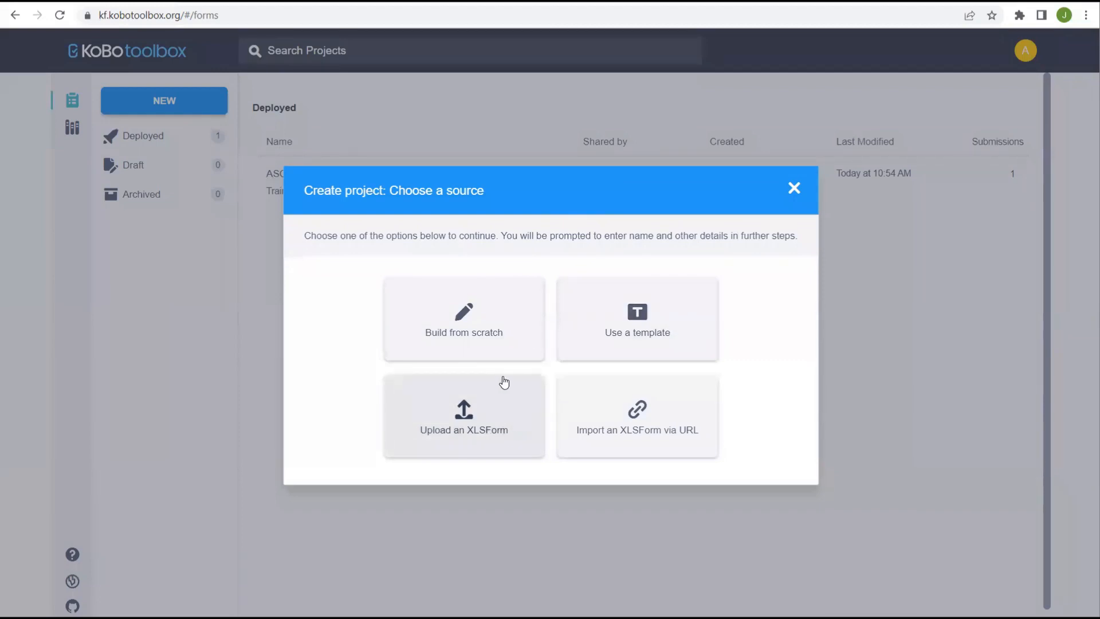
- Choose Build from scratch and name the project 'Sample Project'
left_click(476, 317)
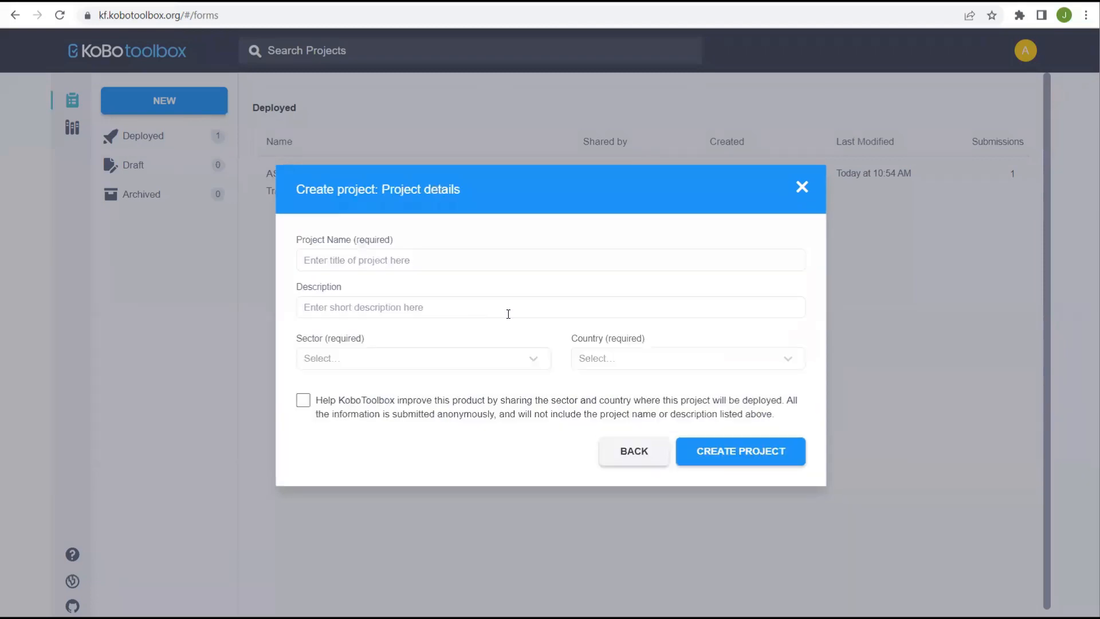
left_click(381, 264)
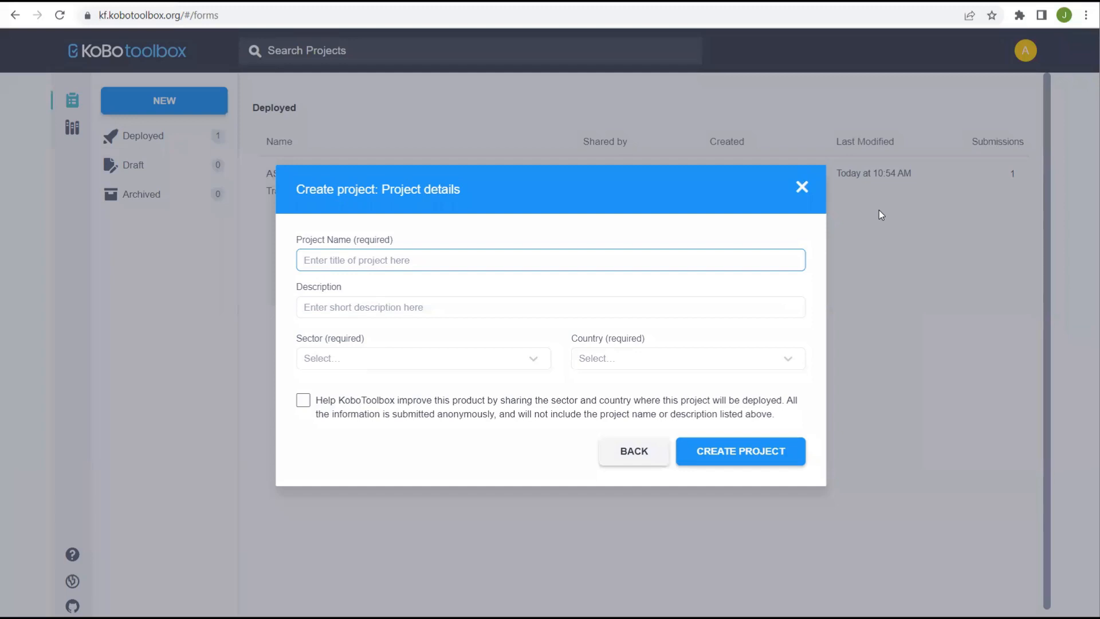
type("Sample Project")
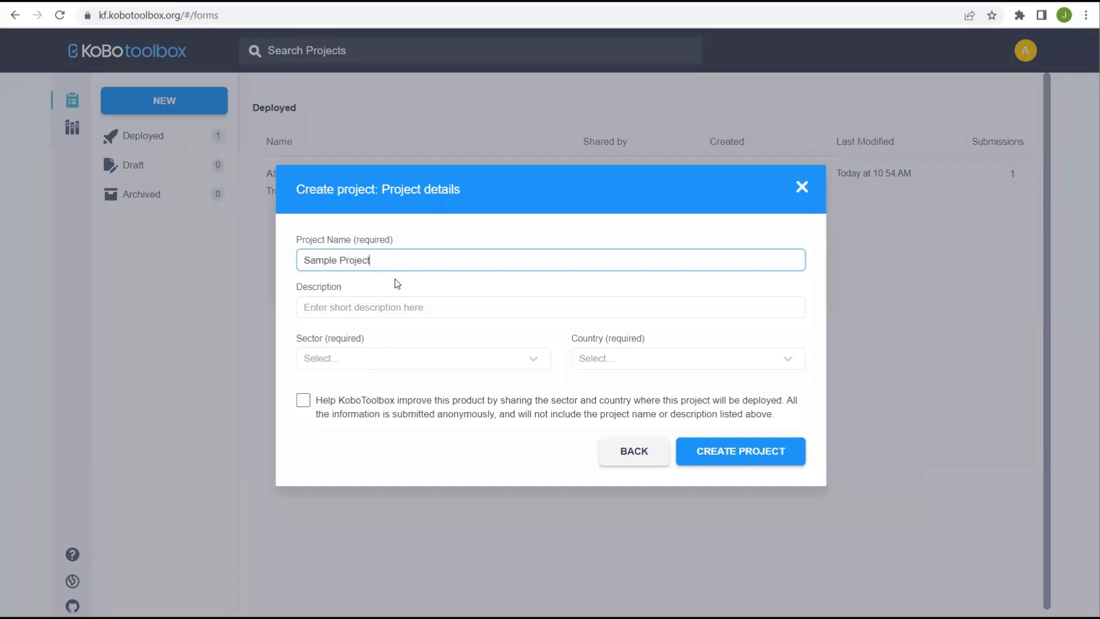
left_click(336, 310)
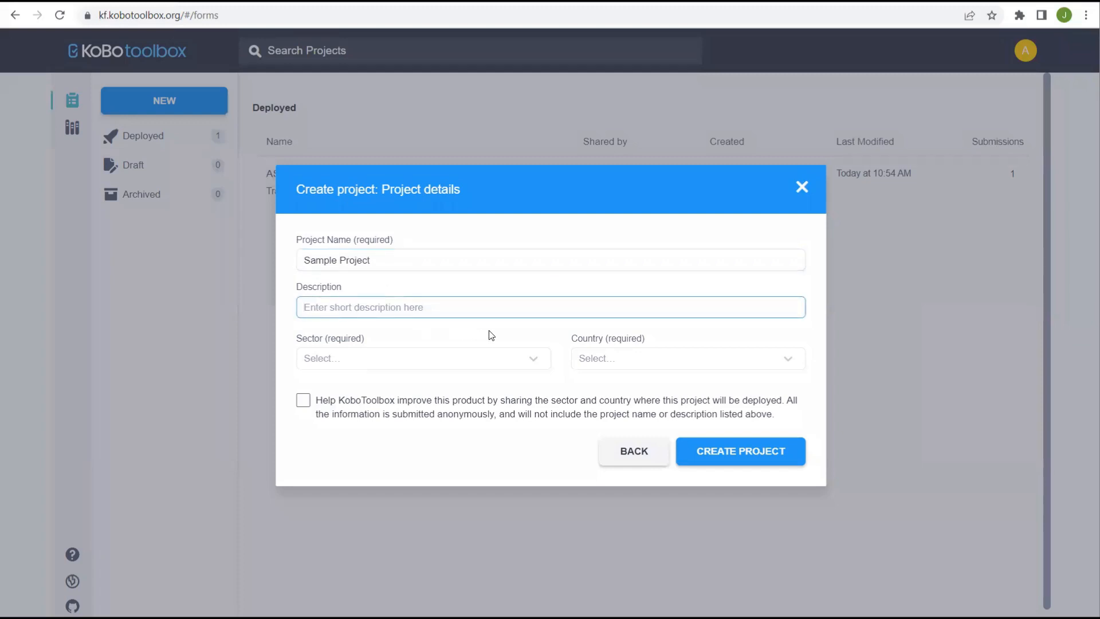
- Set sector Educational Services / Higher Education and country United States, then create the project
left_click(534, 361)
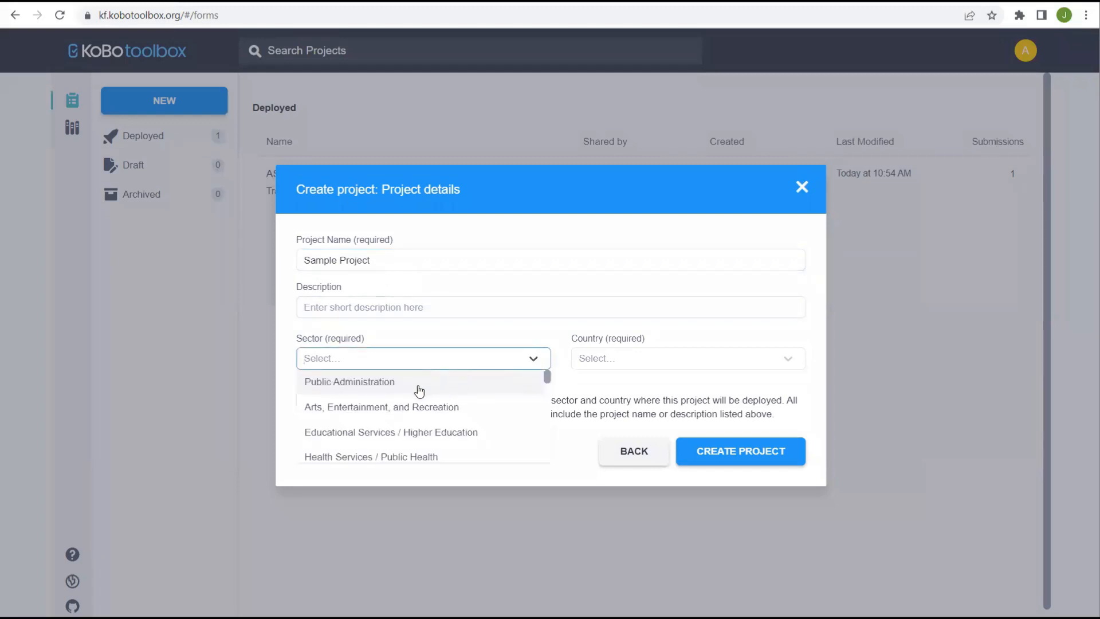
left_click(373, 430)
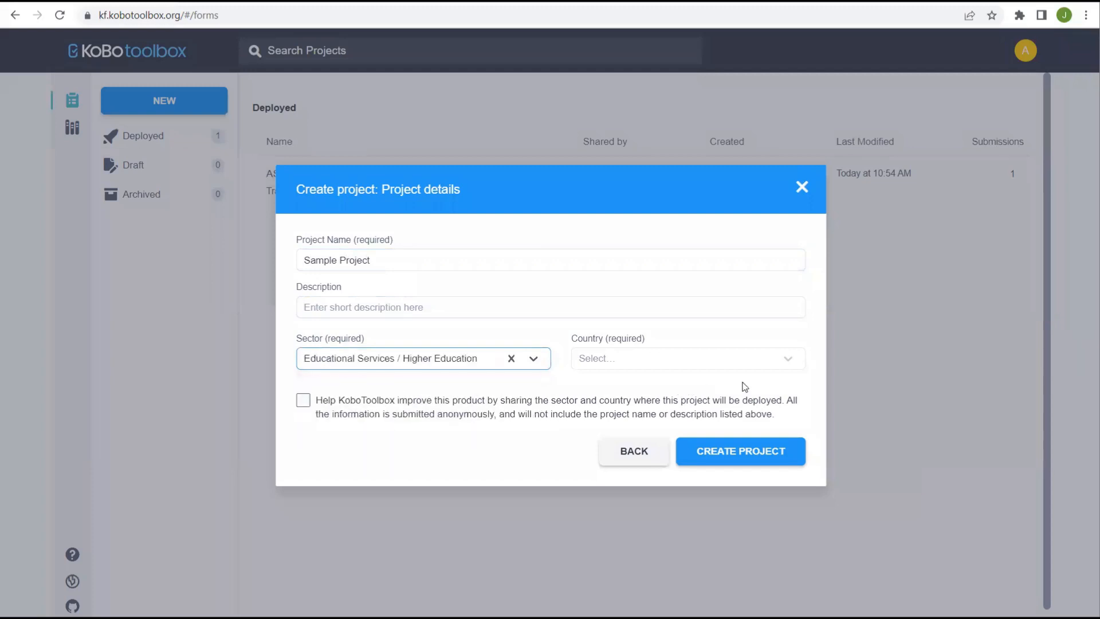
left_click(790, 365)
scroll(734, 417, "down", 8)
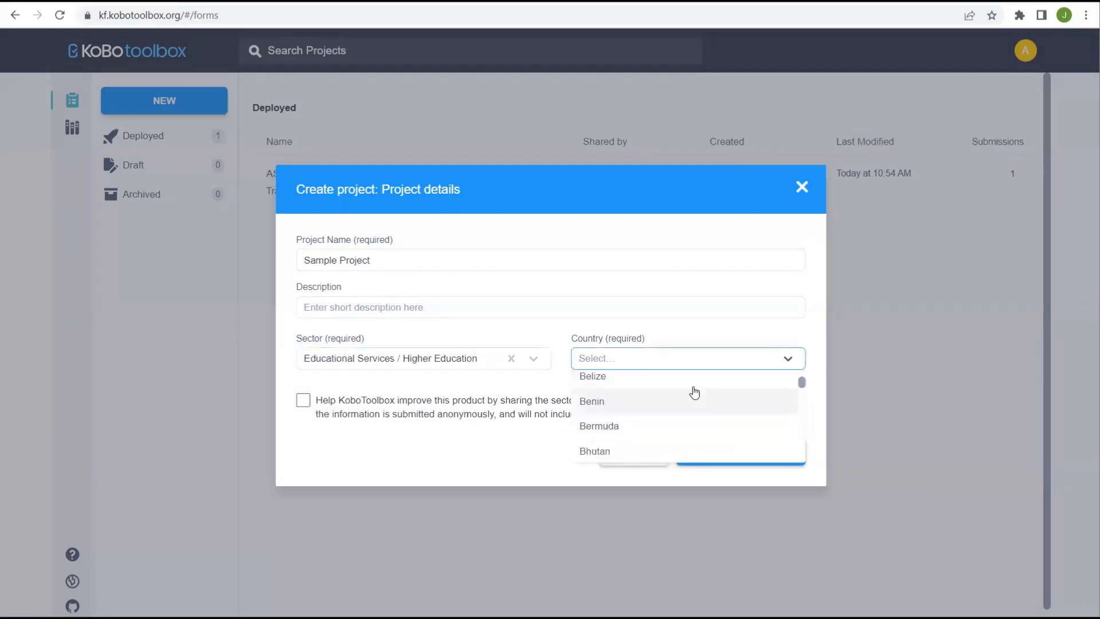
type("un")
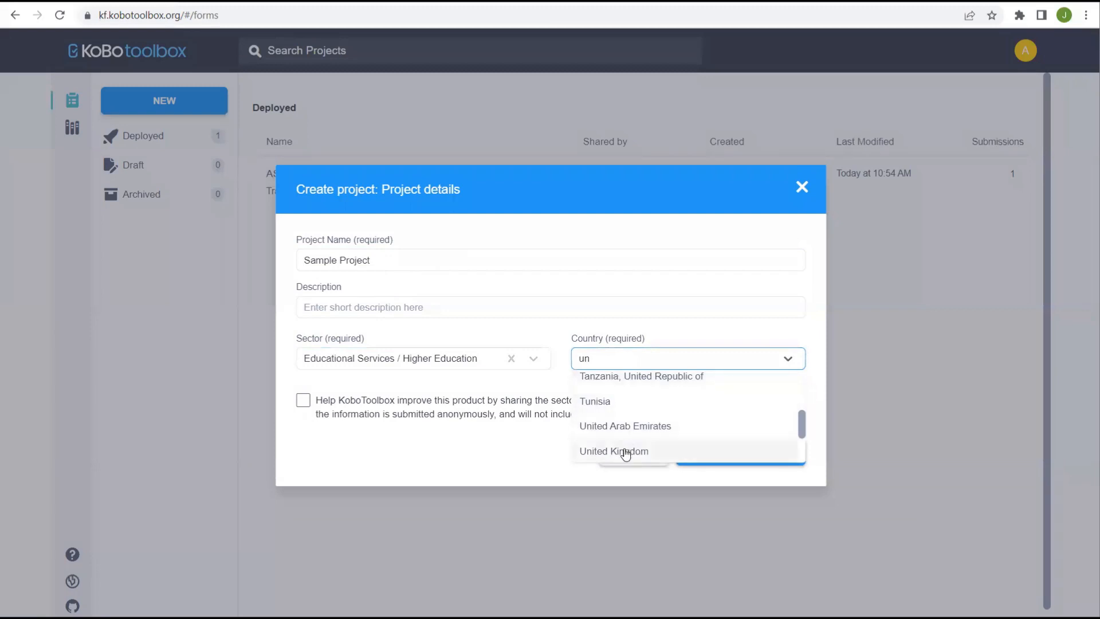
scroll(629, 439, "down", 2)
left_click(624, 405)
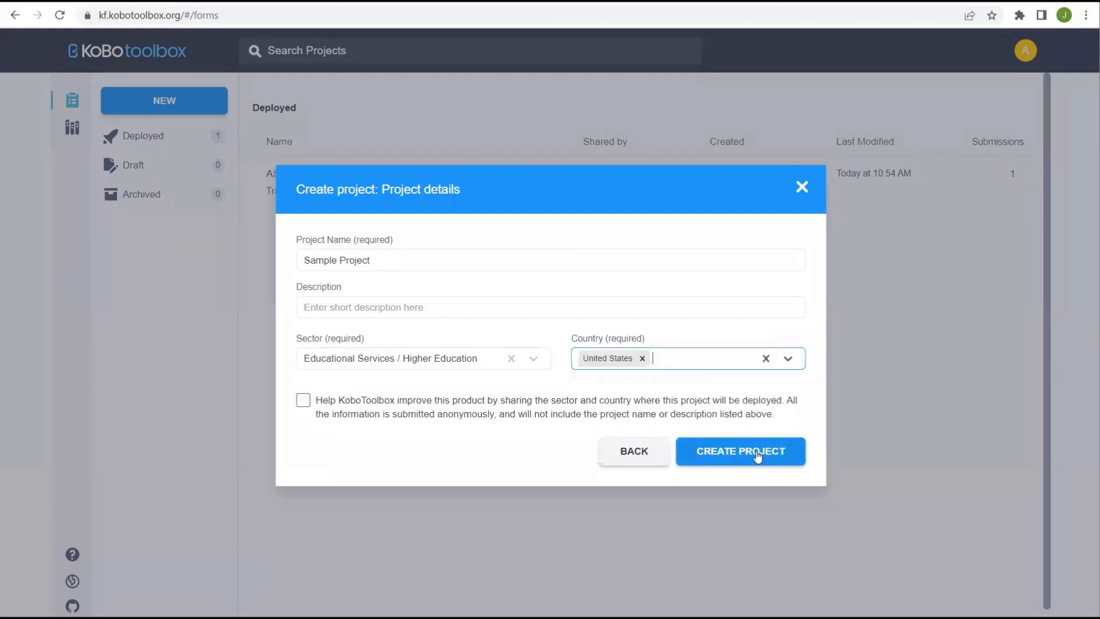
left_click(747, 453)
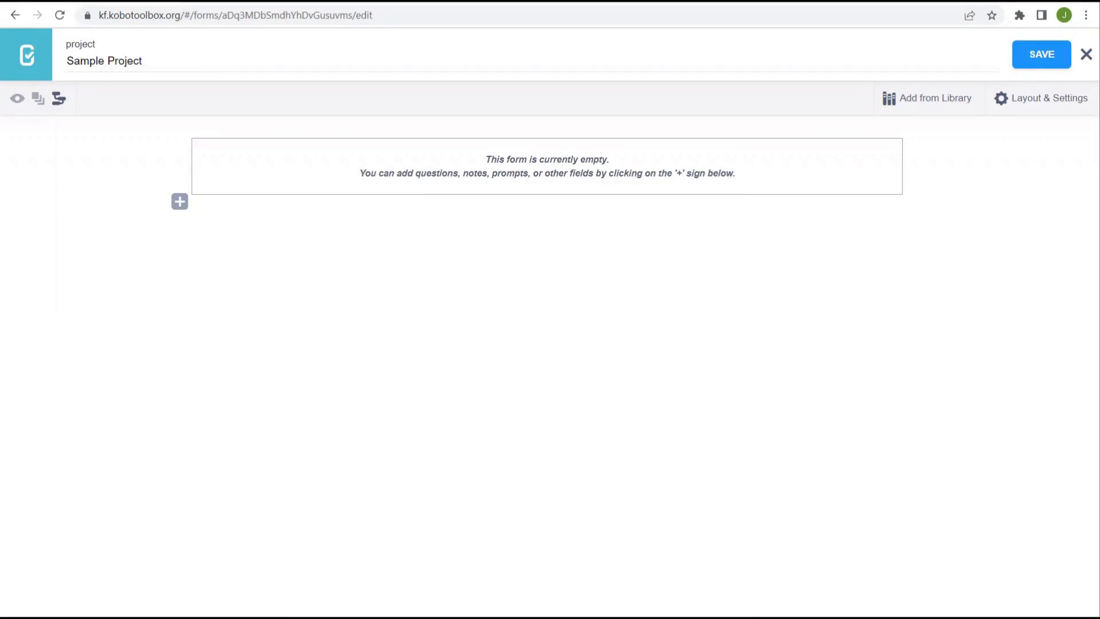
- Keep the 'Sample Project' name unchanged and open a blank entry for the first question
left_click(127, 64)
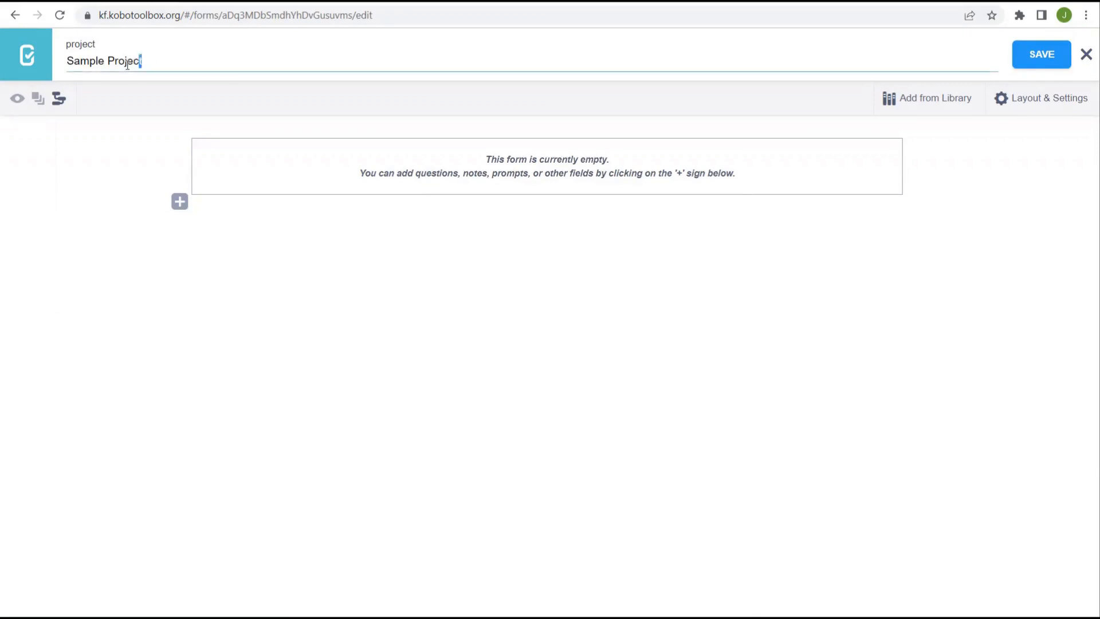
left_click_drag(127, 64, 66, 63)
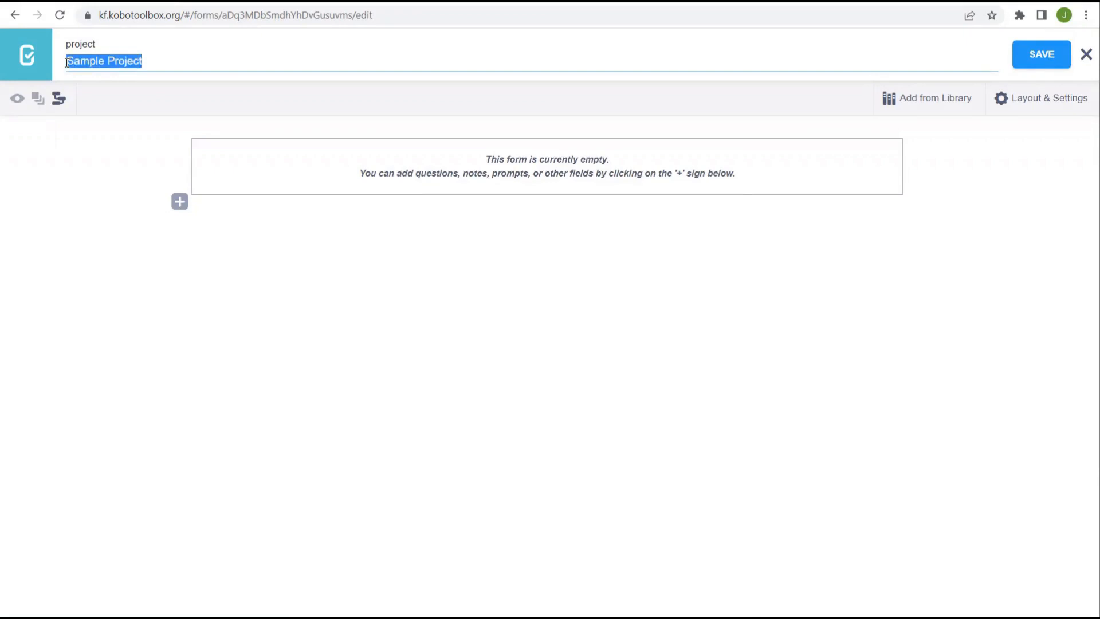
left_click(223, 255)
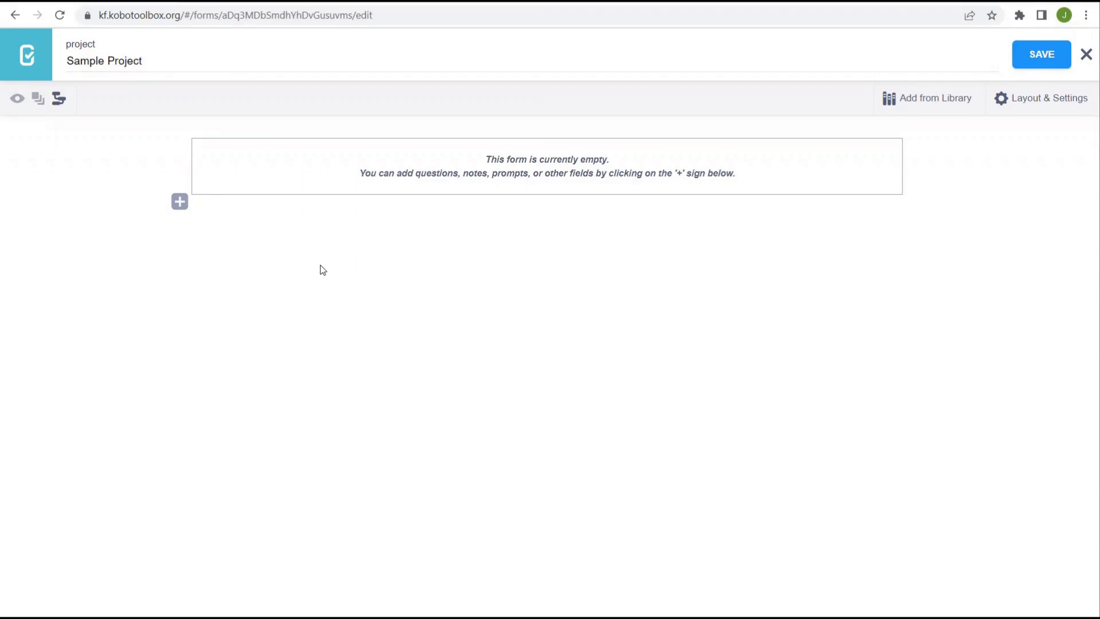
left_click(180, 206)
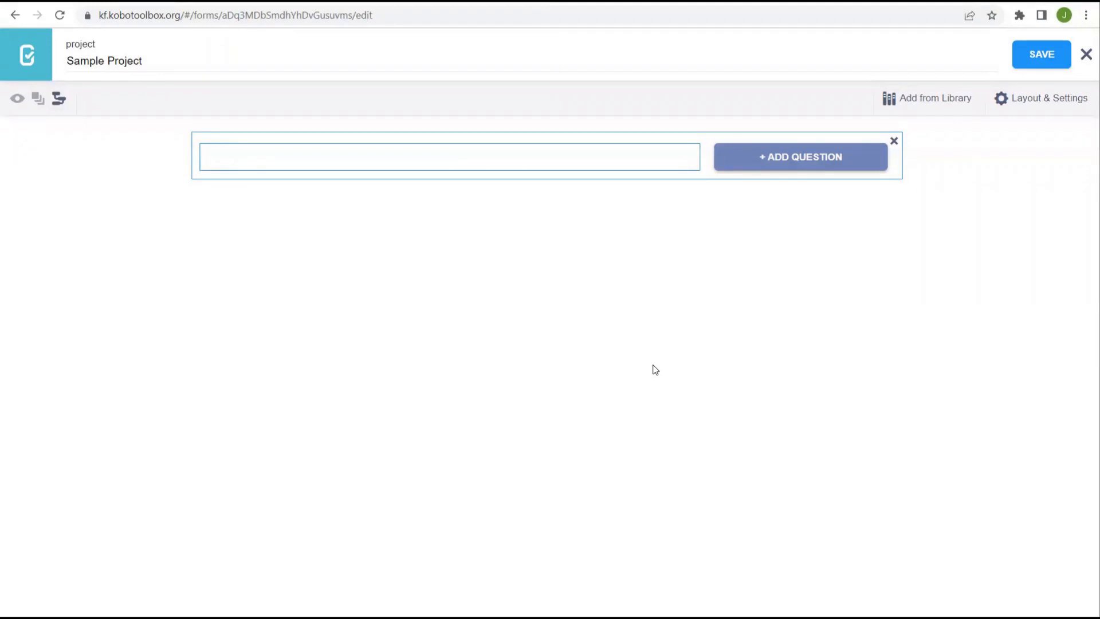
- Add a Text question labelled 'Site Name' and open a blank entry below it
type("Site Name")
left_click(860, 160)
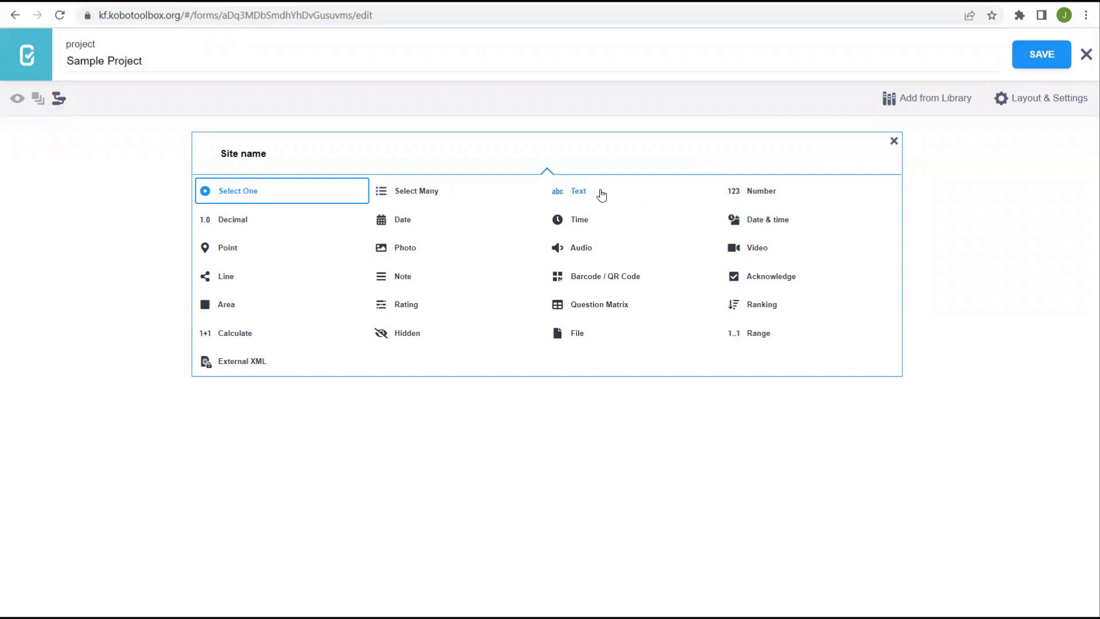
left_click(577, 193)
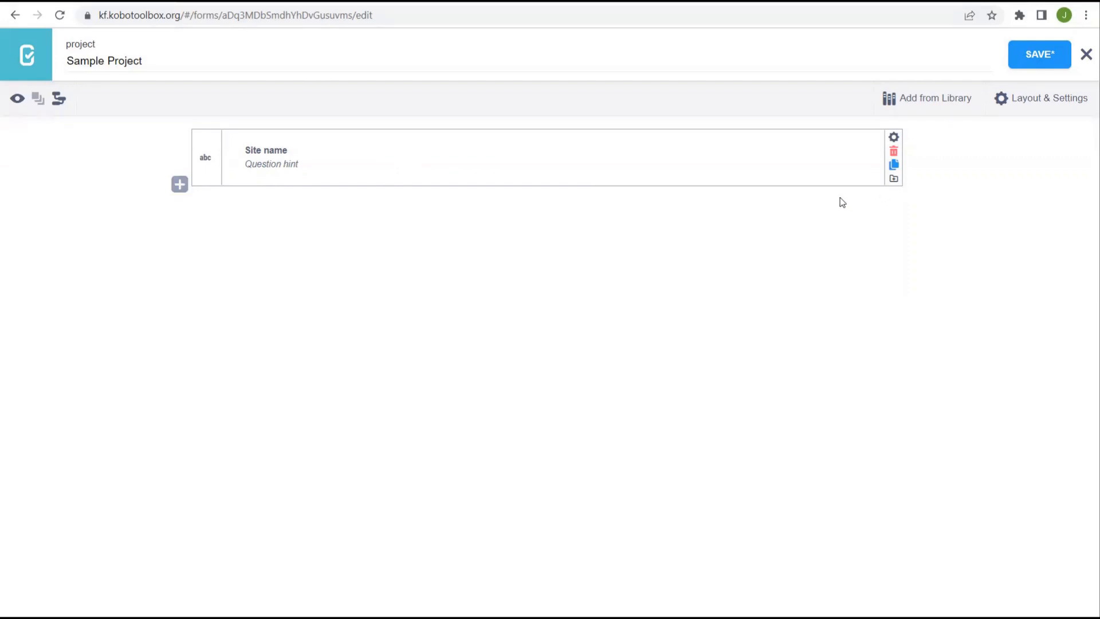
left_click(180, 185)
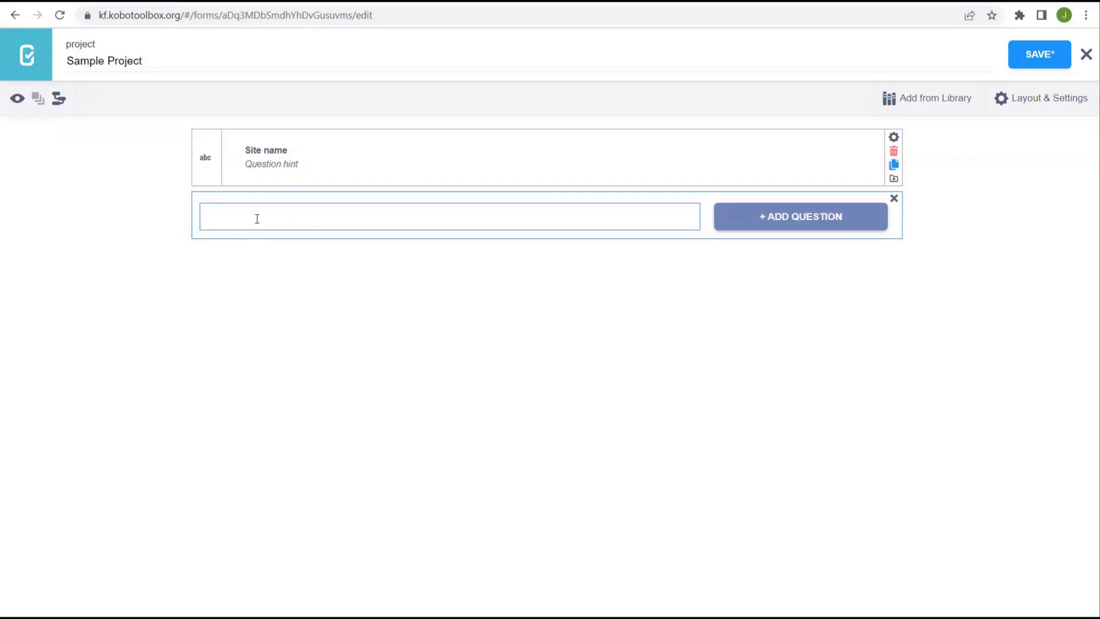
- Add a Select Many 'Site type' question with choices Building, Monument, Cemetery and a fourth row
type("Site type")
left_click(803, 218)
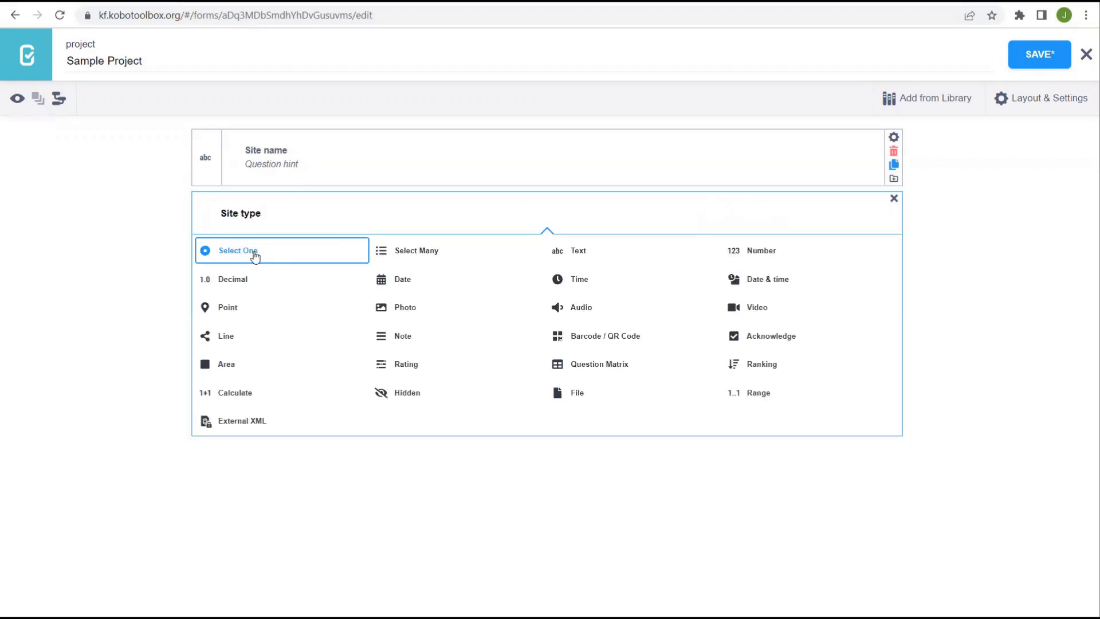
left_click(429, 253)
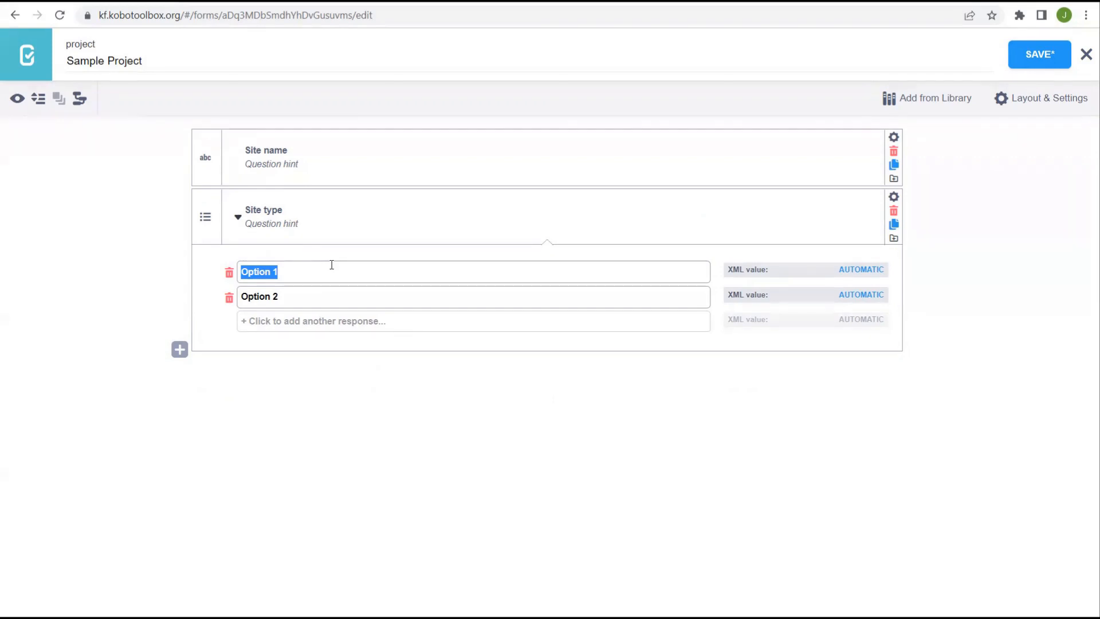
type("Building")
triple_click(305, 299)
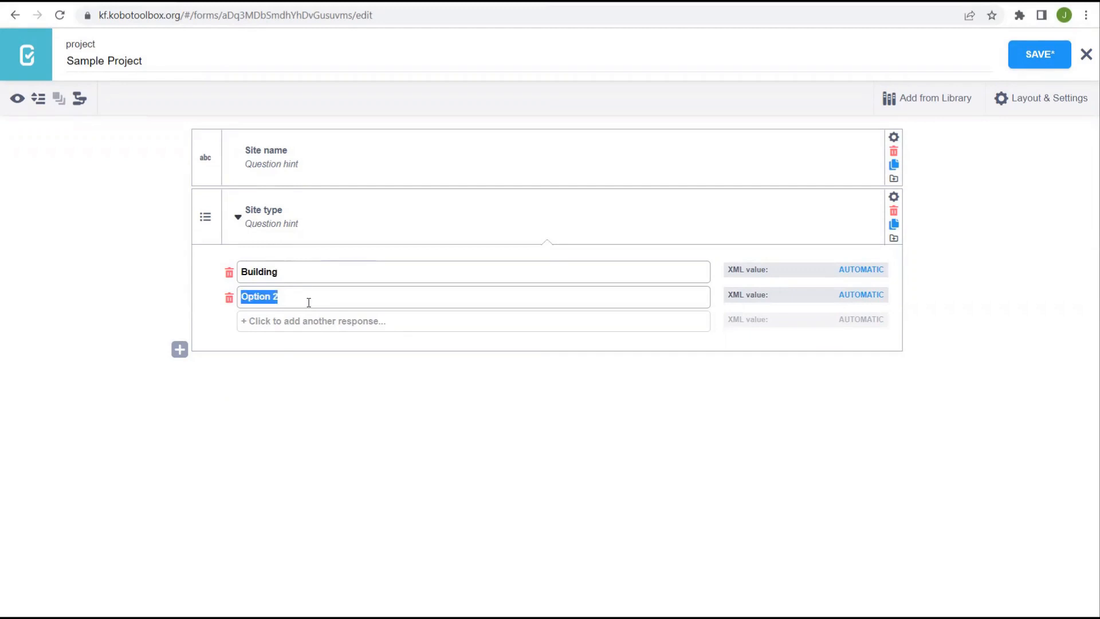
type("Monument")
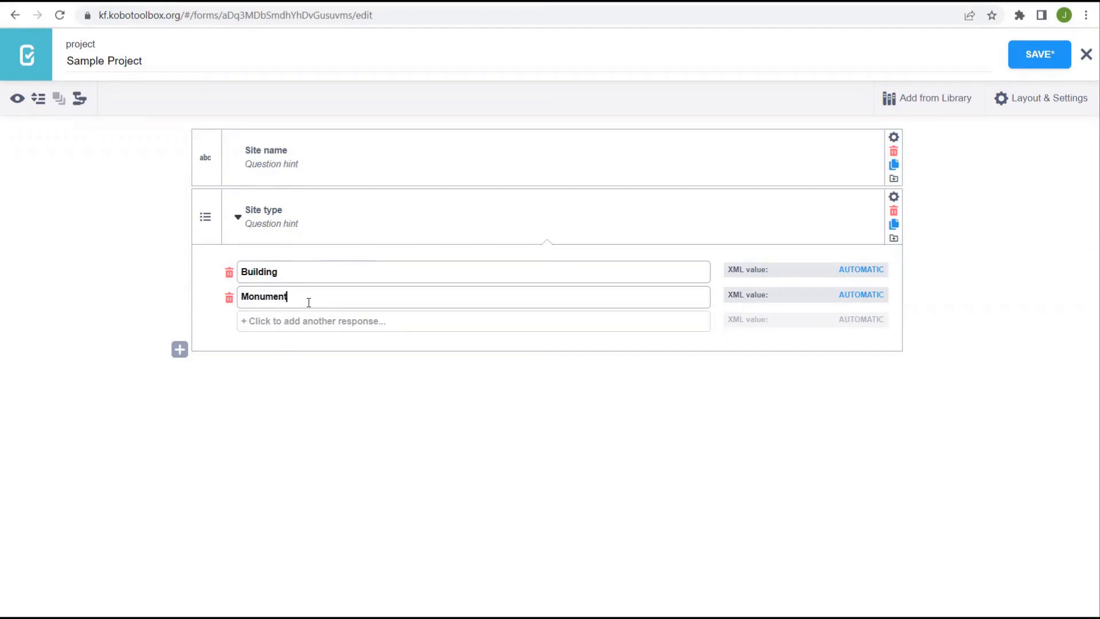
left_click(280, 325)
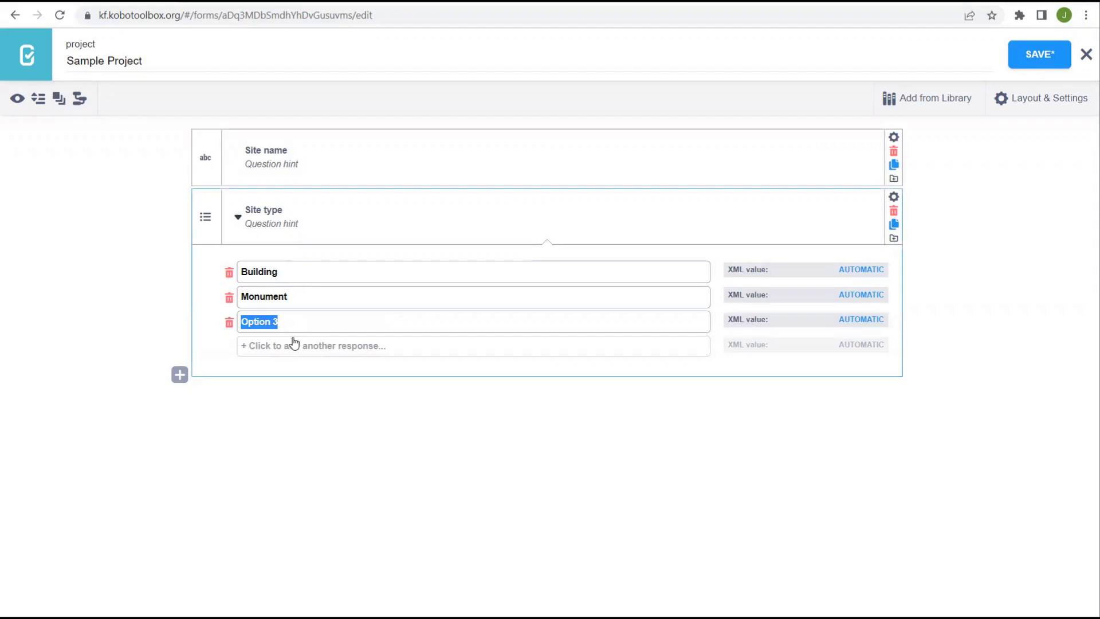
type("Cemetery")
left_click(450, 430)
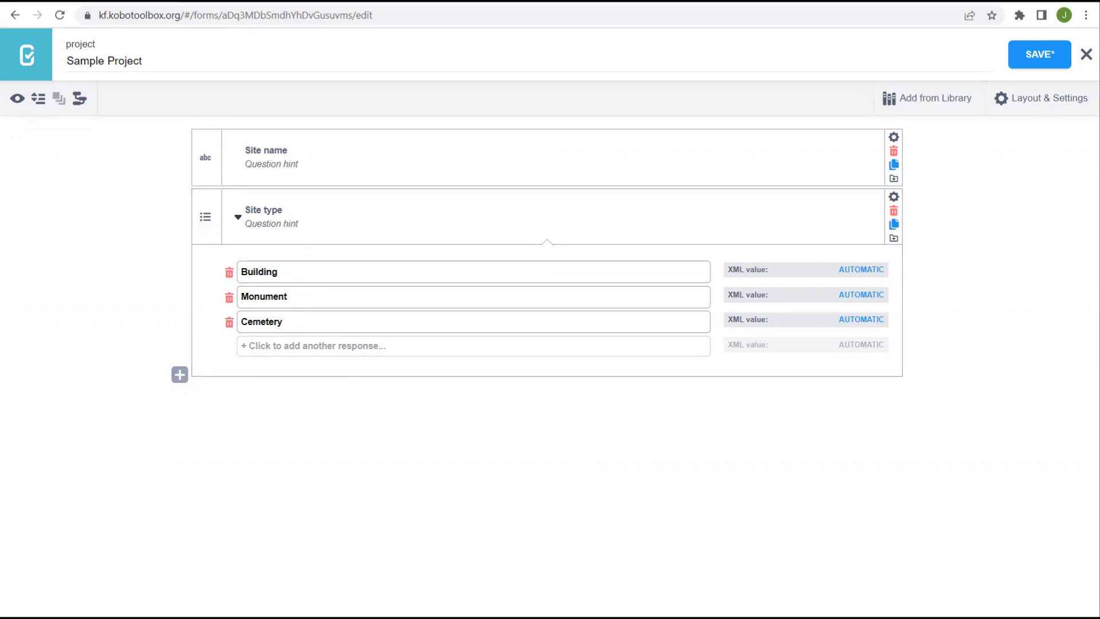
left_click(269, 346)
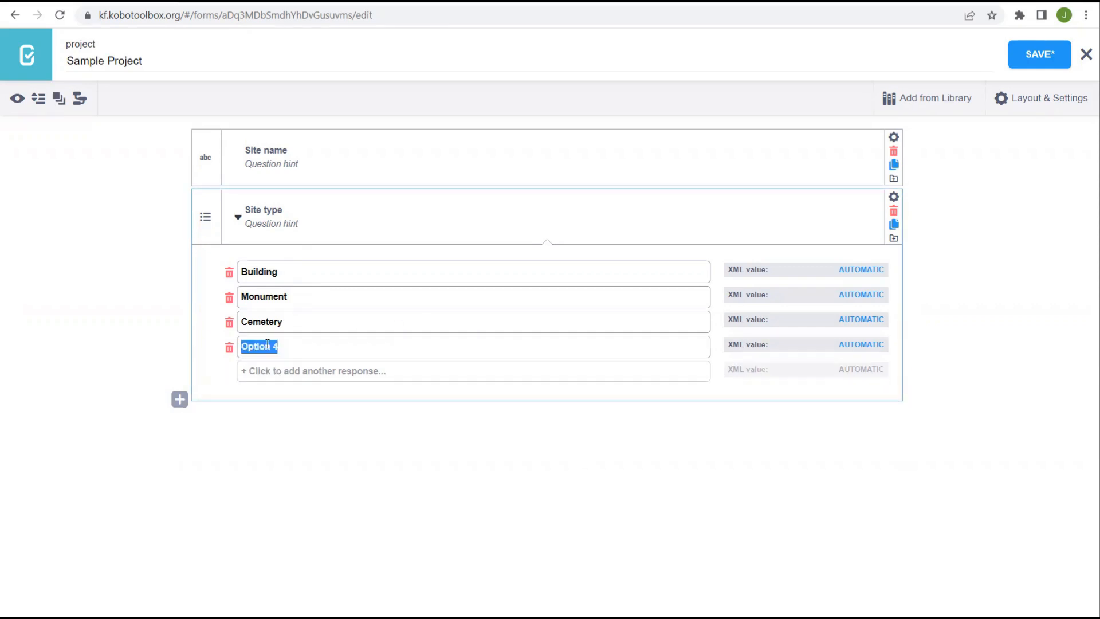
- Name the fourth choice 'Other' and add a 'Site Type (other)' Text question after it
type("Other")
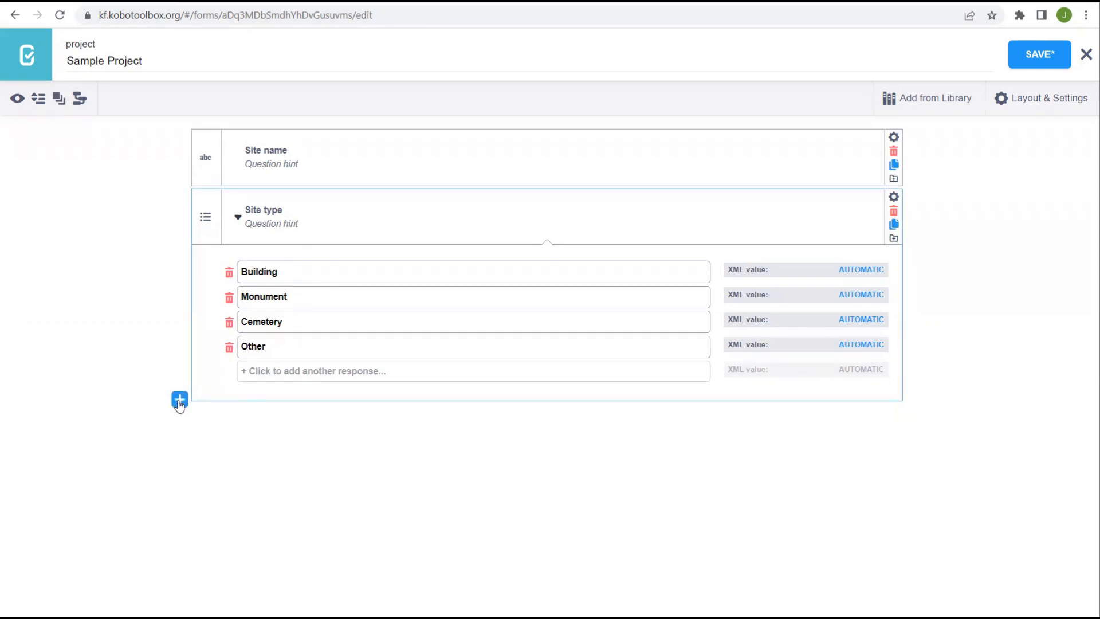
left_click(179, 400)
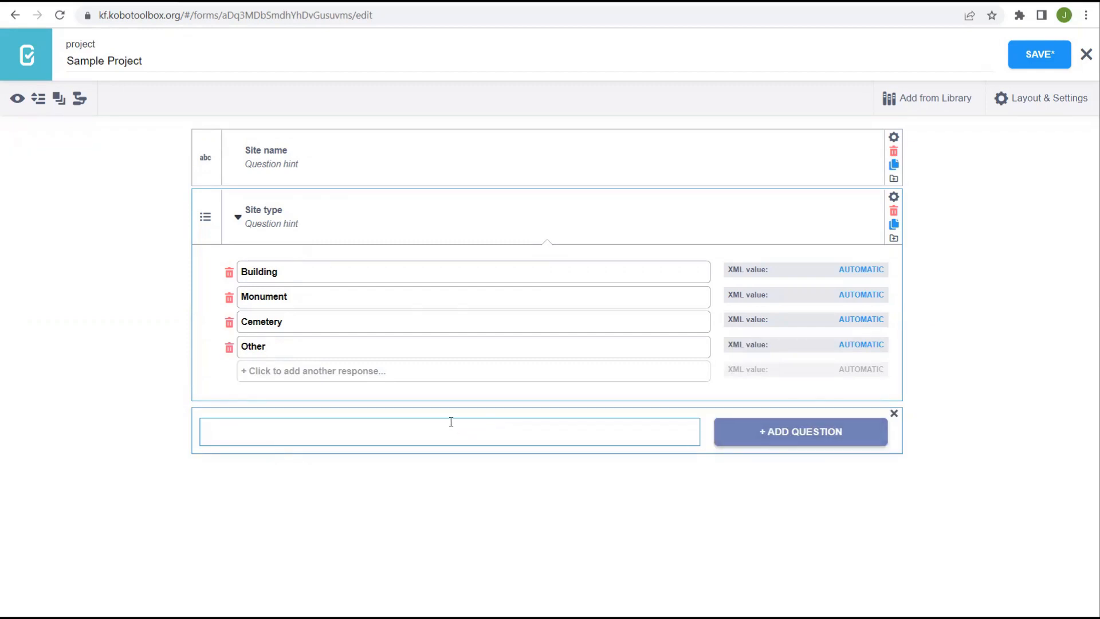
type("Site Type (other)")
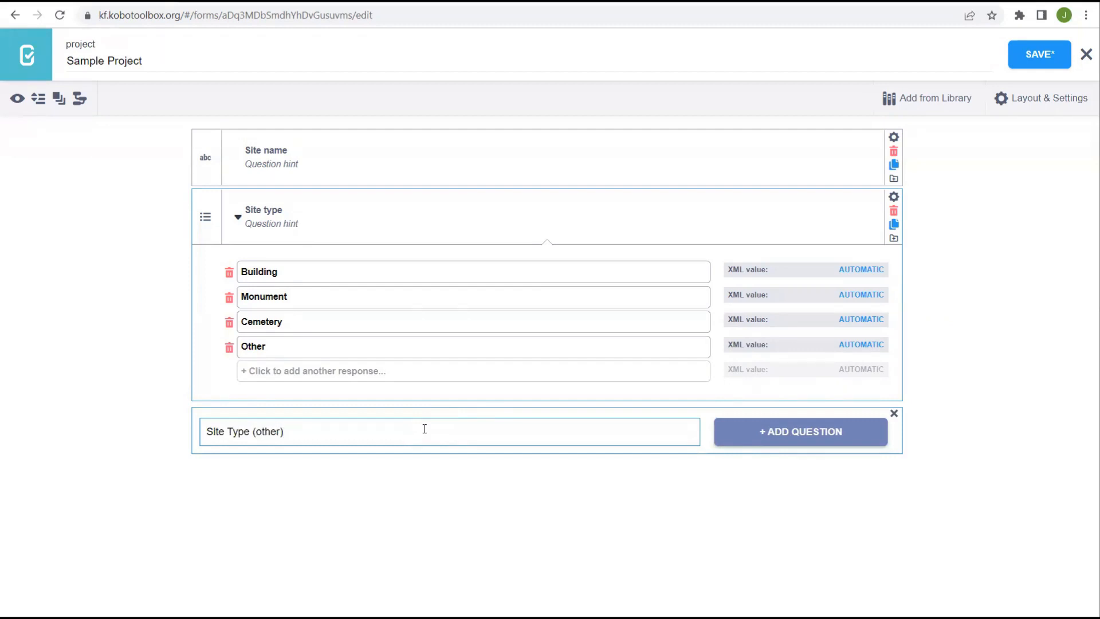
left_click(763, 433)
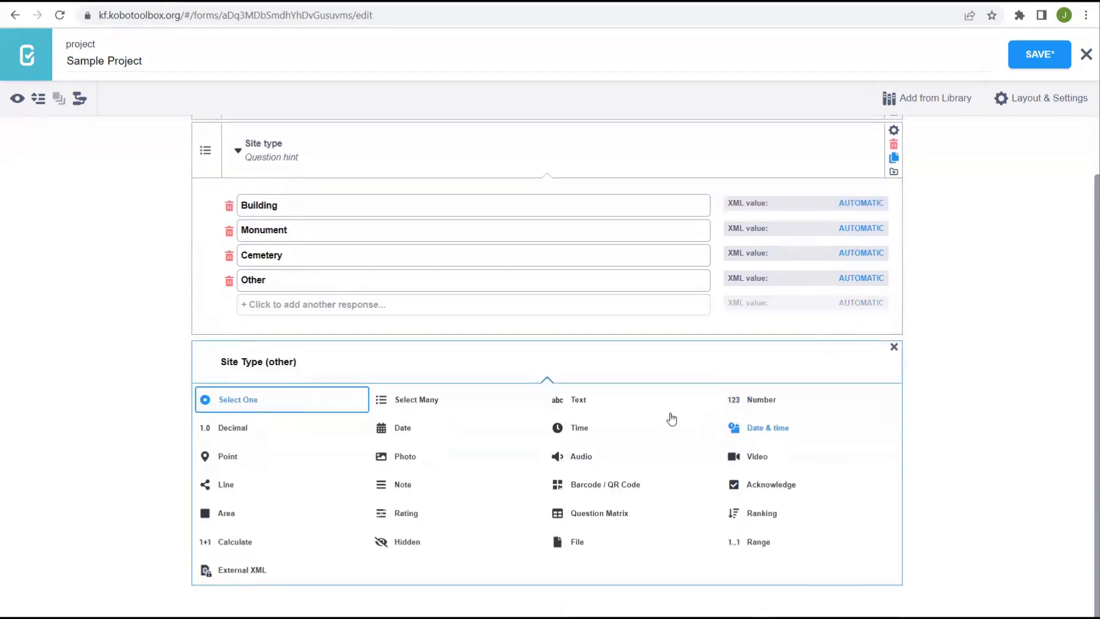
left_click(575, 407)
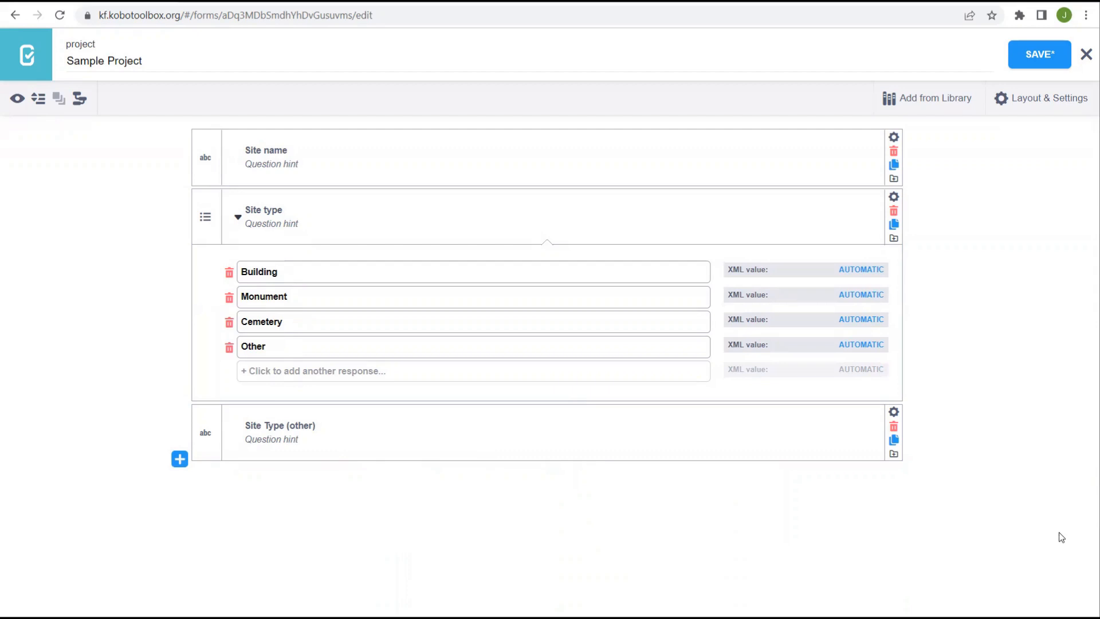
left_click(181, 461)
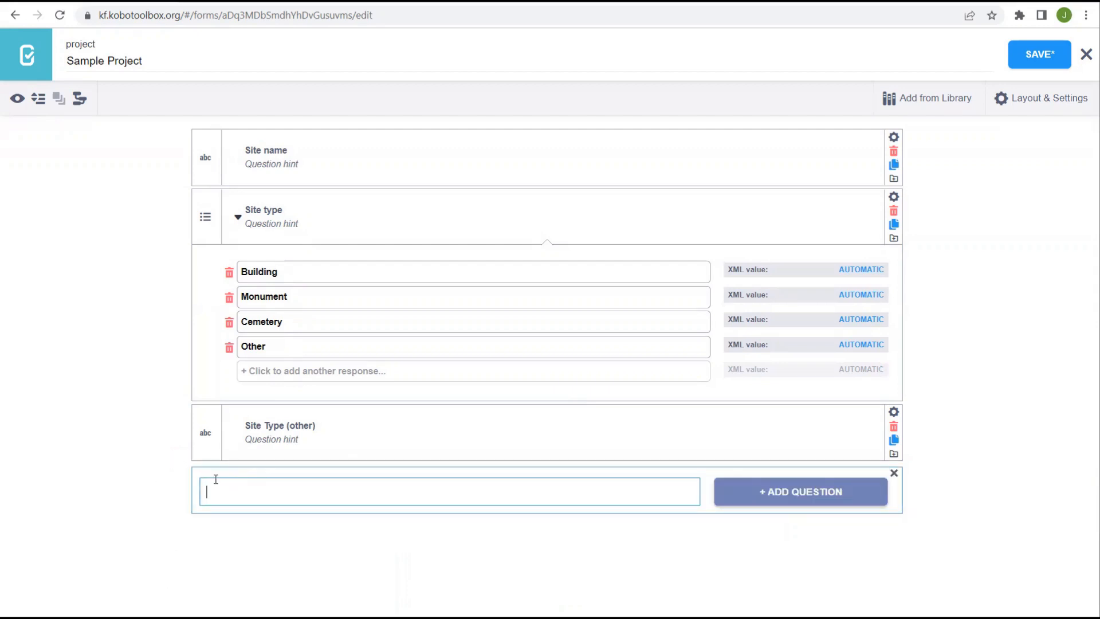
- Create a 'Site condition' question of type Select One
type("Site condition")
left_click(834, 500)
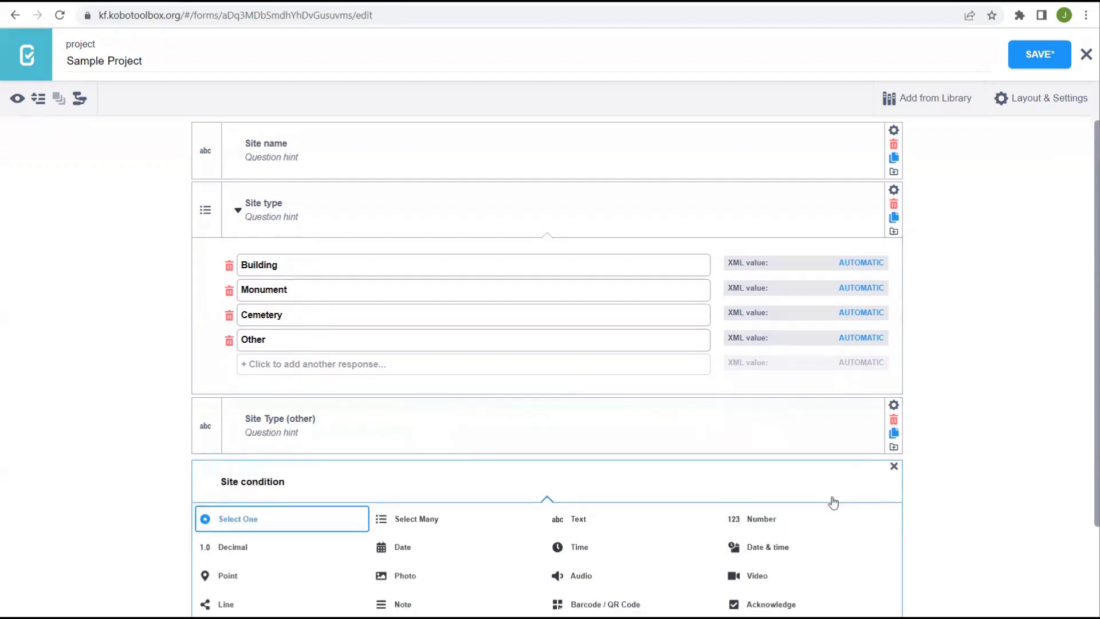
left_click(258, 521)
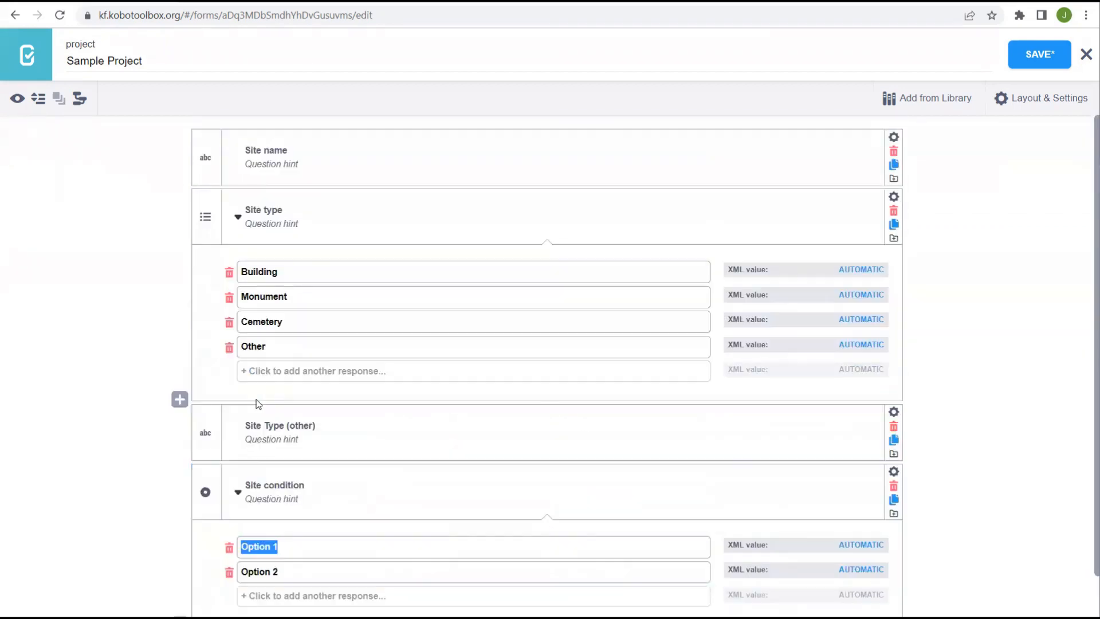
scroll(539, 424, "down", 1)
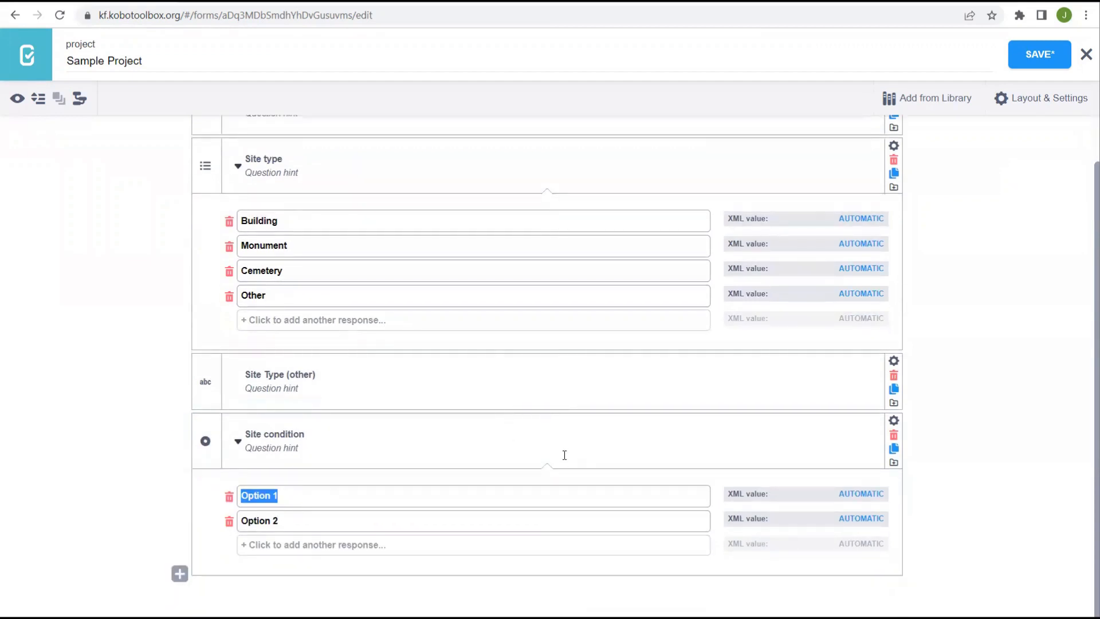
- Enter its answer choices Good, Fair and Poor
type("Good")
key("Tab")
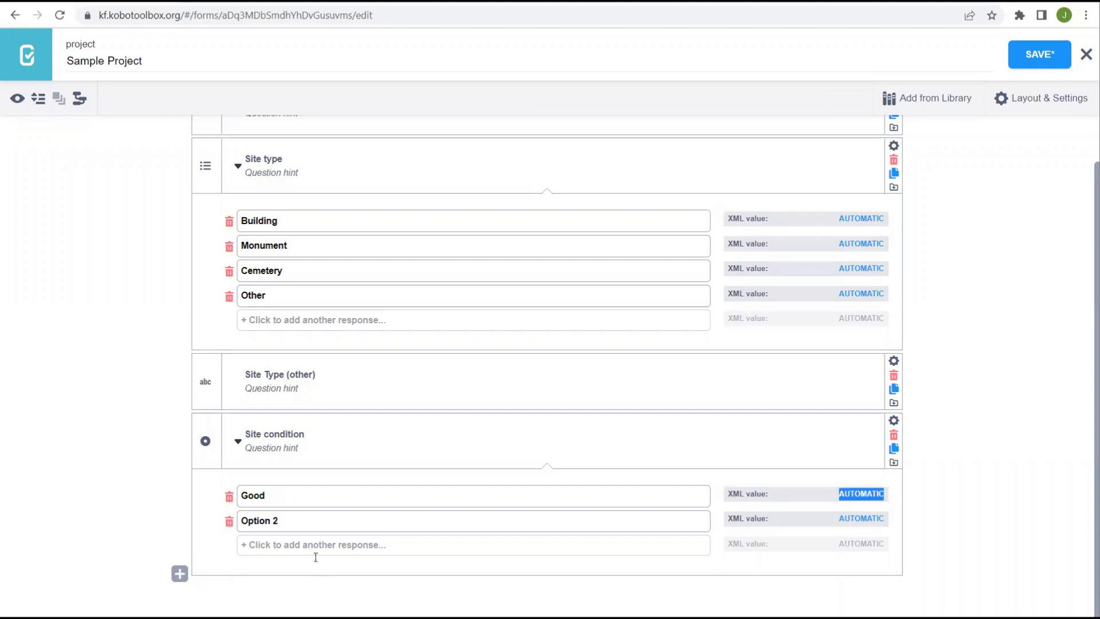
triple_click(291, 521)
type("Fair")
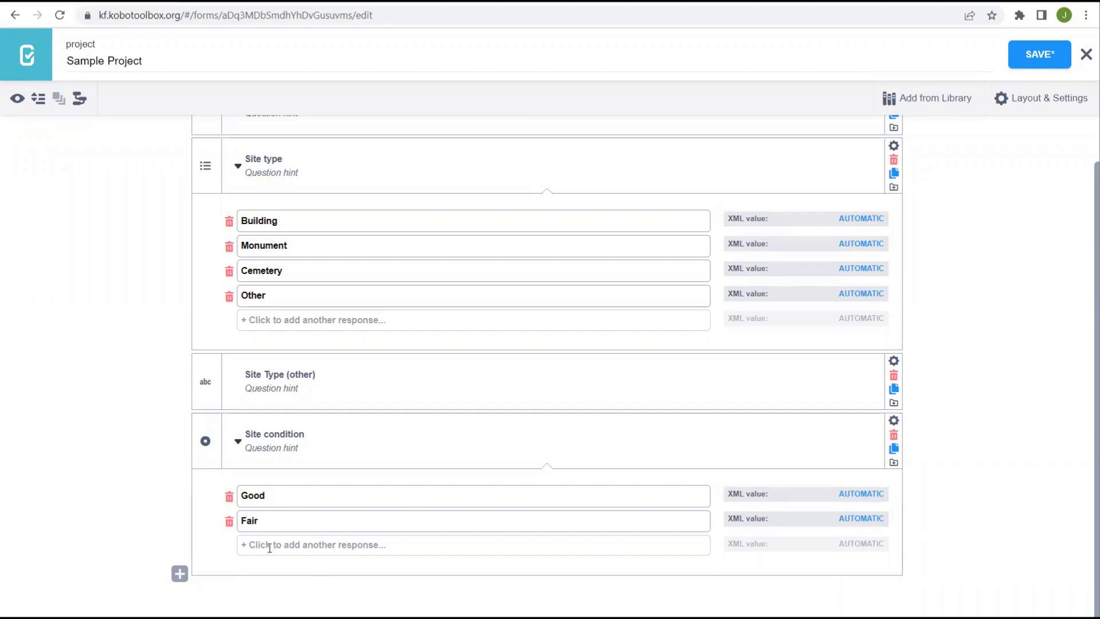
key("Return")
type("Poor")
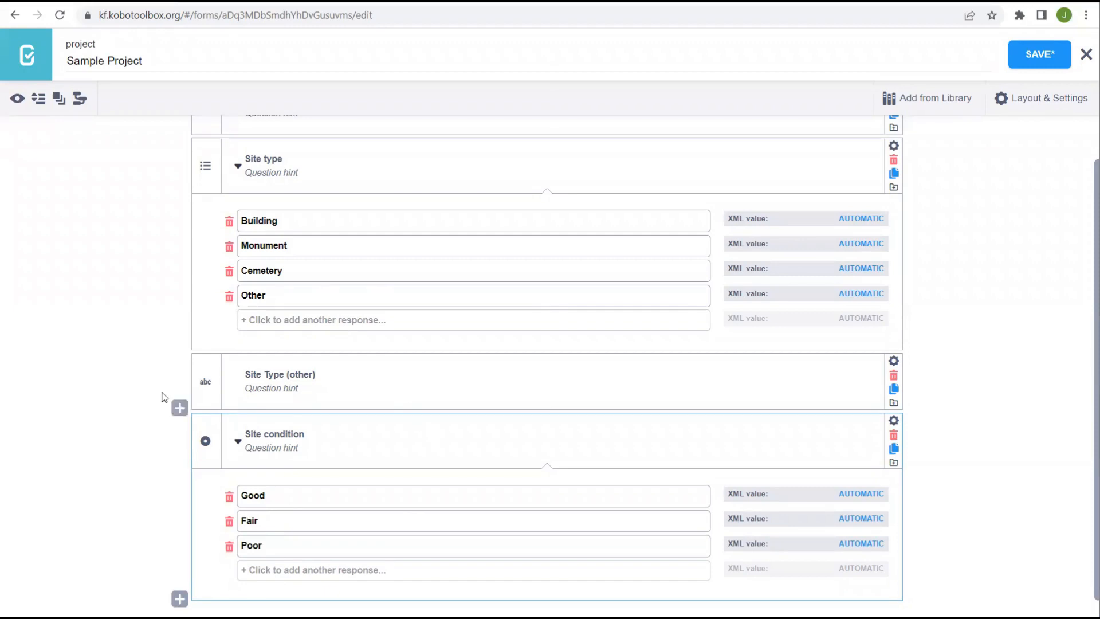
scroll(304, 408, "down", 1)
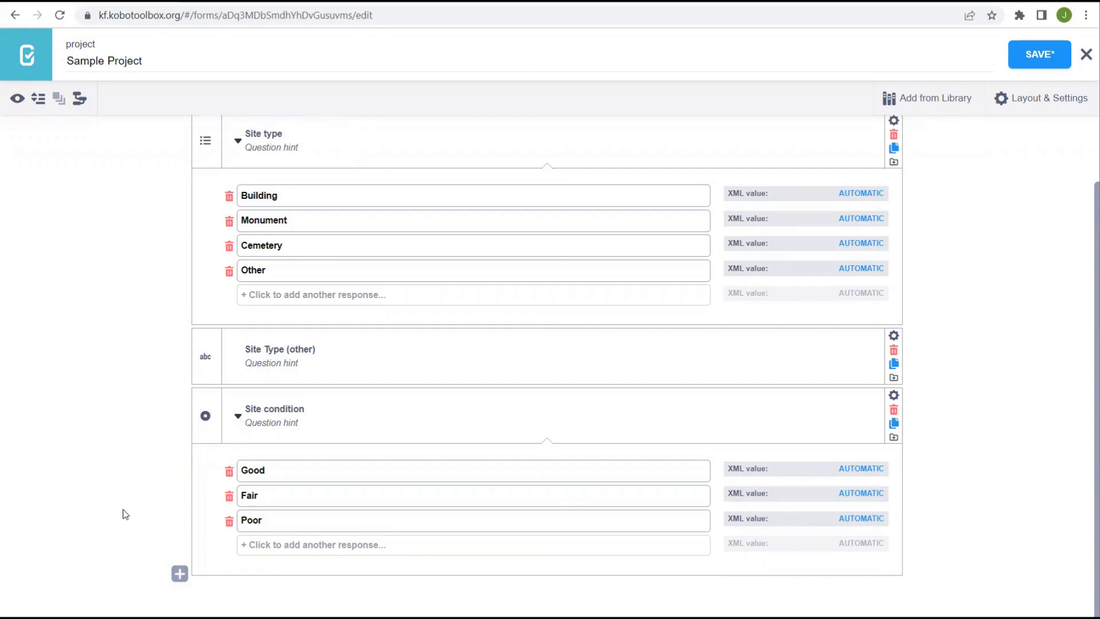
- Add a 'Location' question of type Point to capture GPS coordinates
left_click(179, 574)
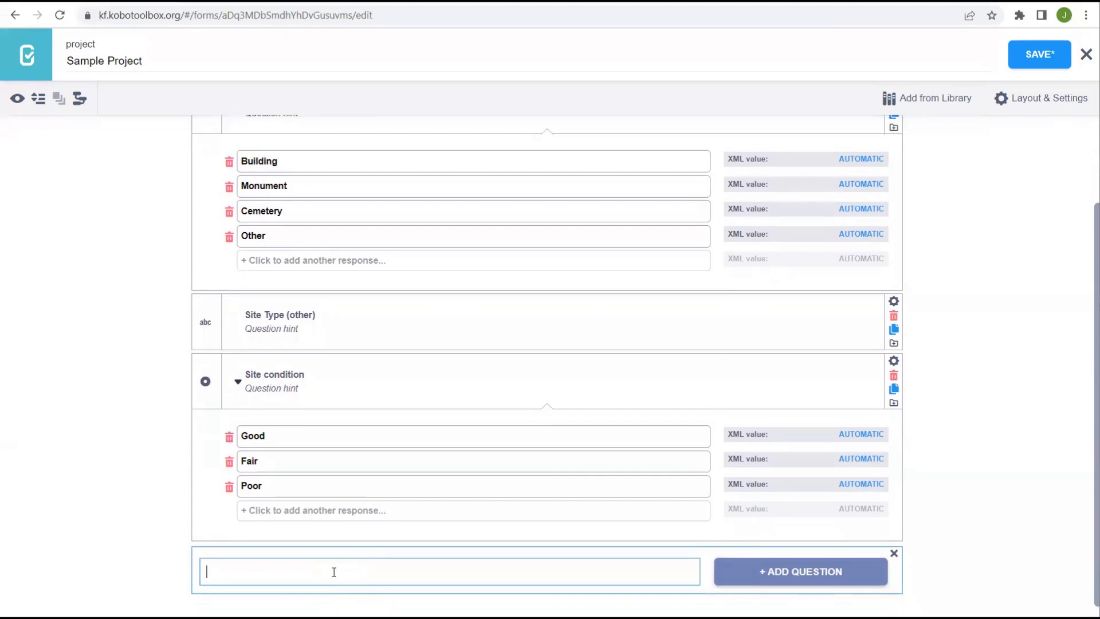
type("Location")
left_click(819, 573)
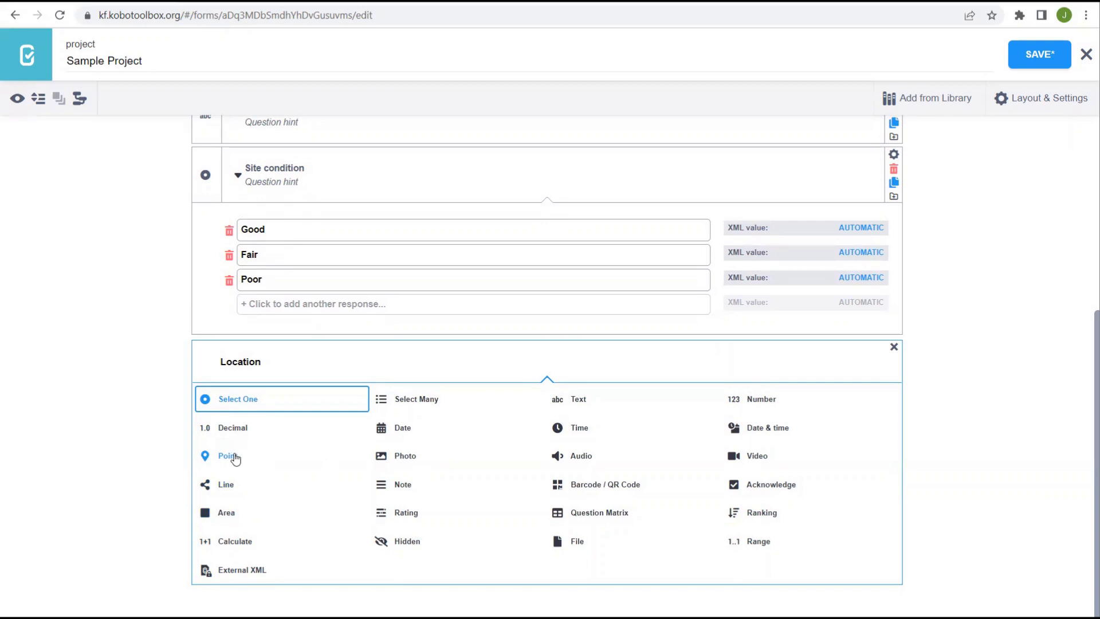
left_click(227, 457)
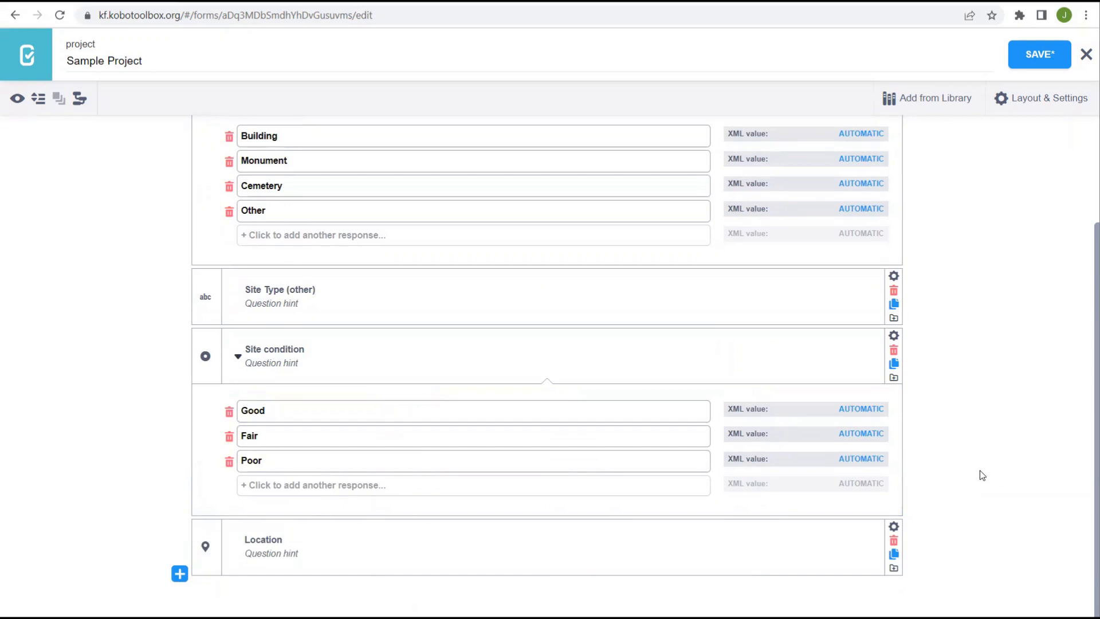
left_click(180, 573)
- Add 'Longitude' and 'Latitude' questions, both of type Decimal
type("Lo")
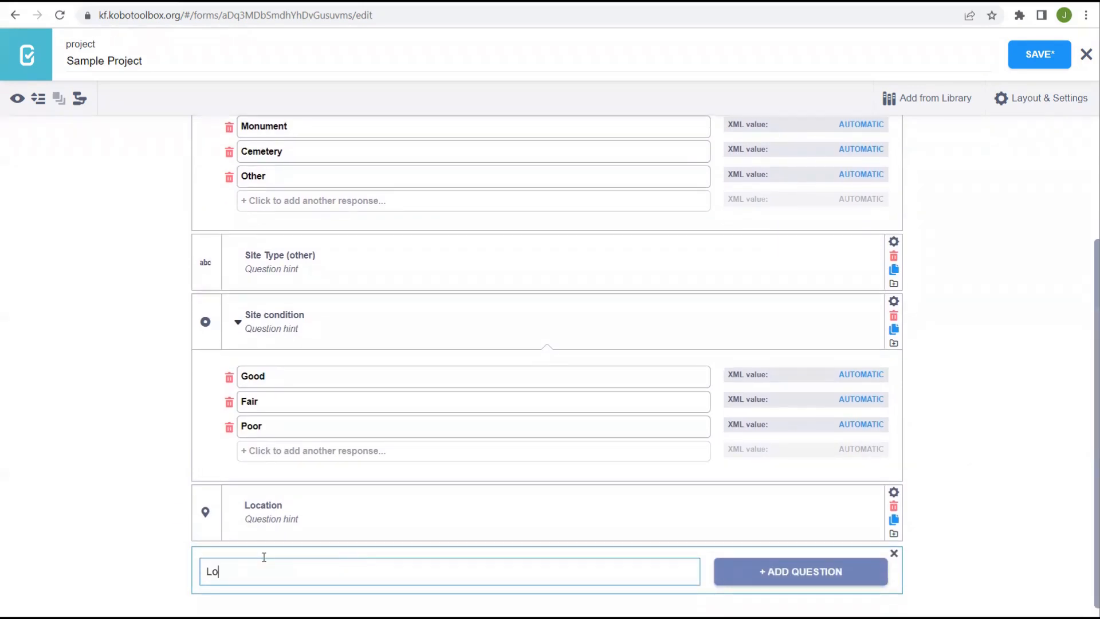
type("ngitude")
left_click(796, 575)
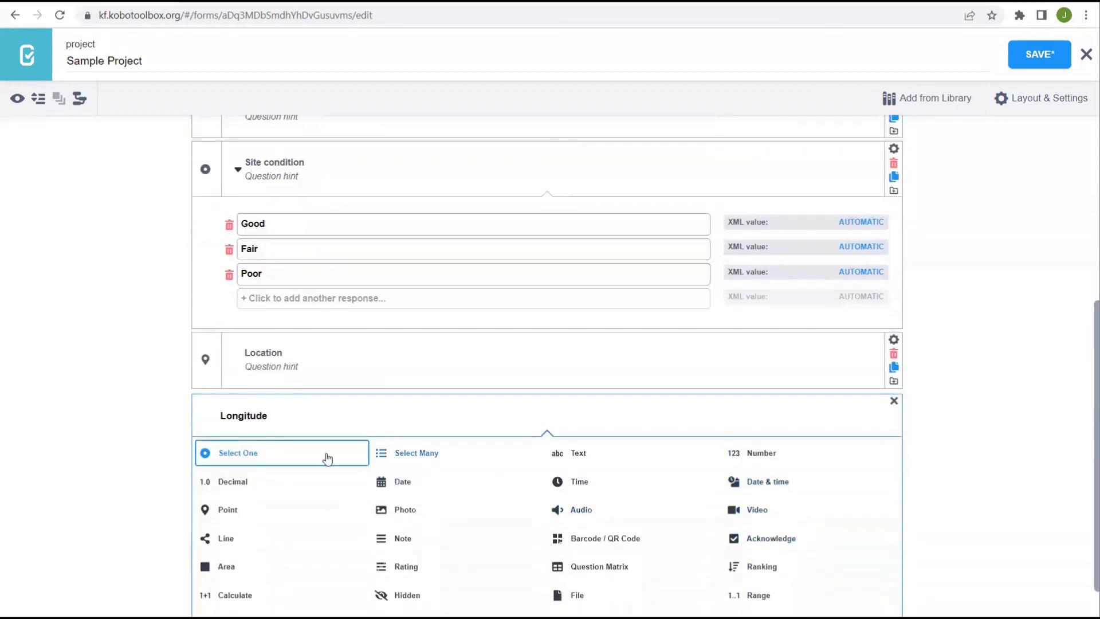
left_click(241, 484)
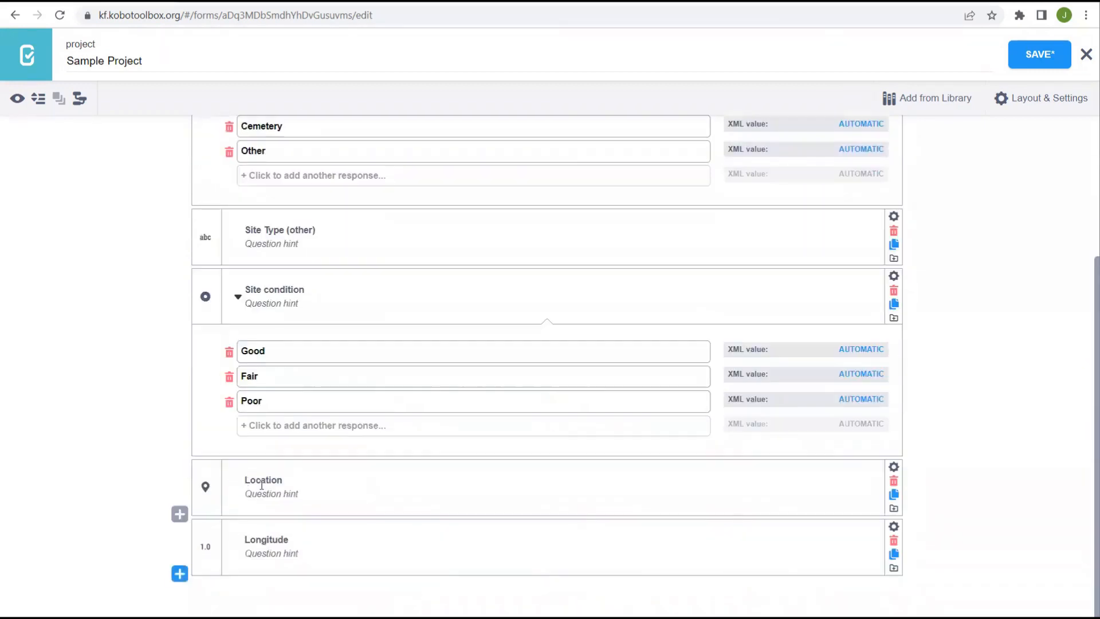
left_click(179, 573)
type("Latitude")
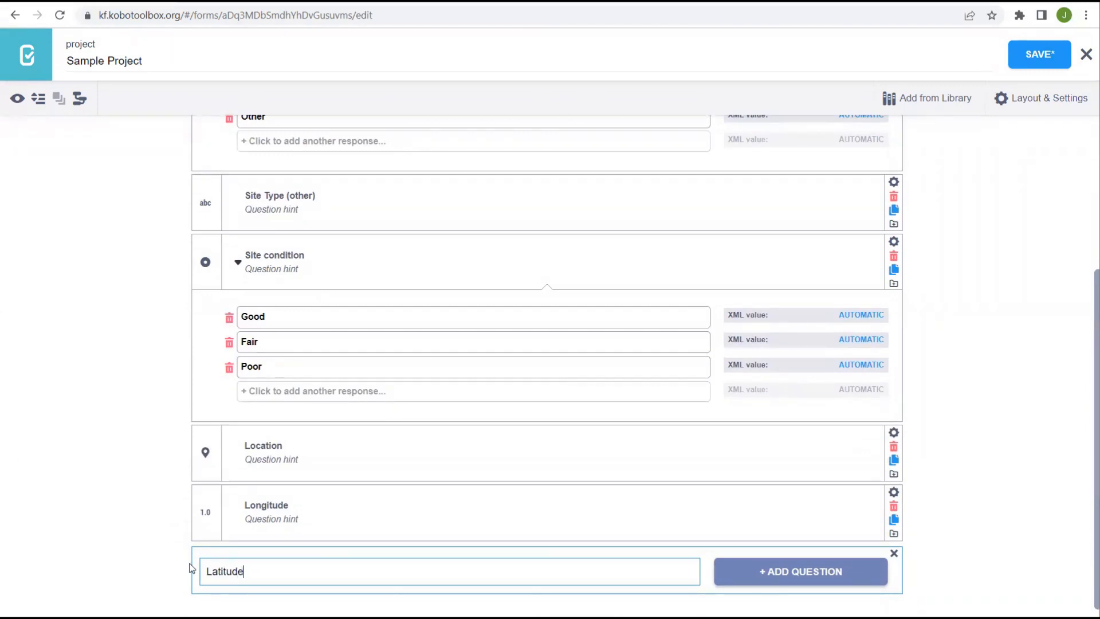
left_click(773, 578)
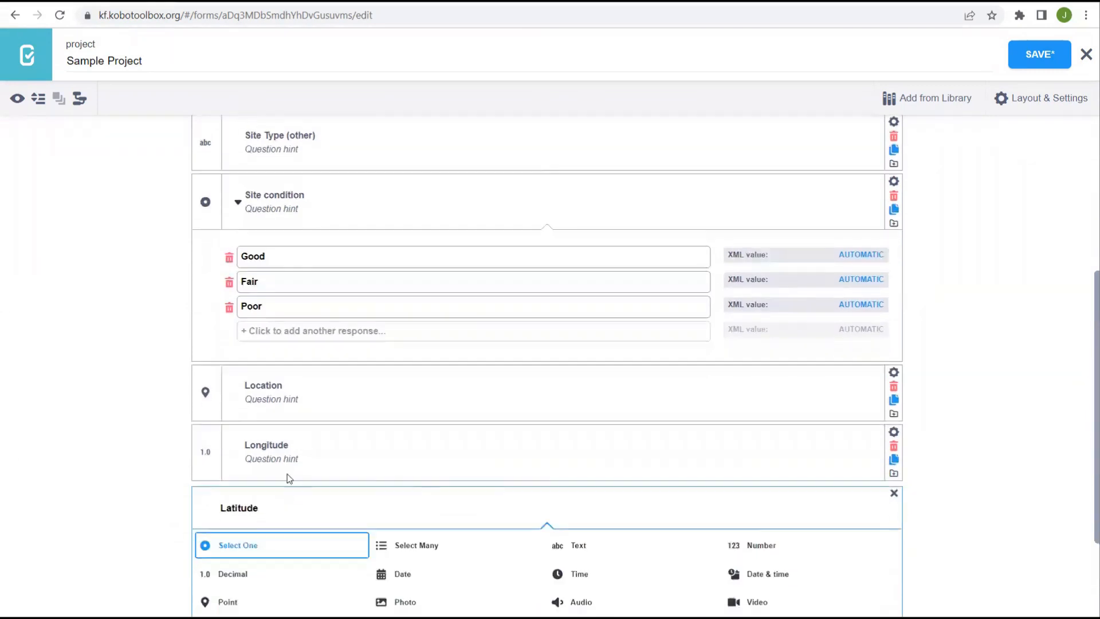
left_click(227, 481)
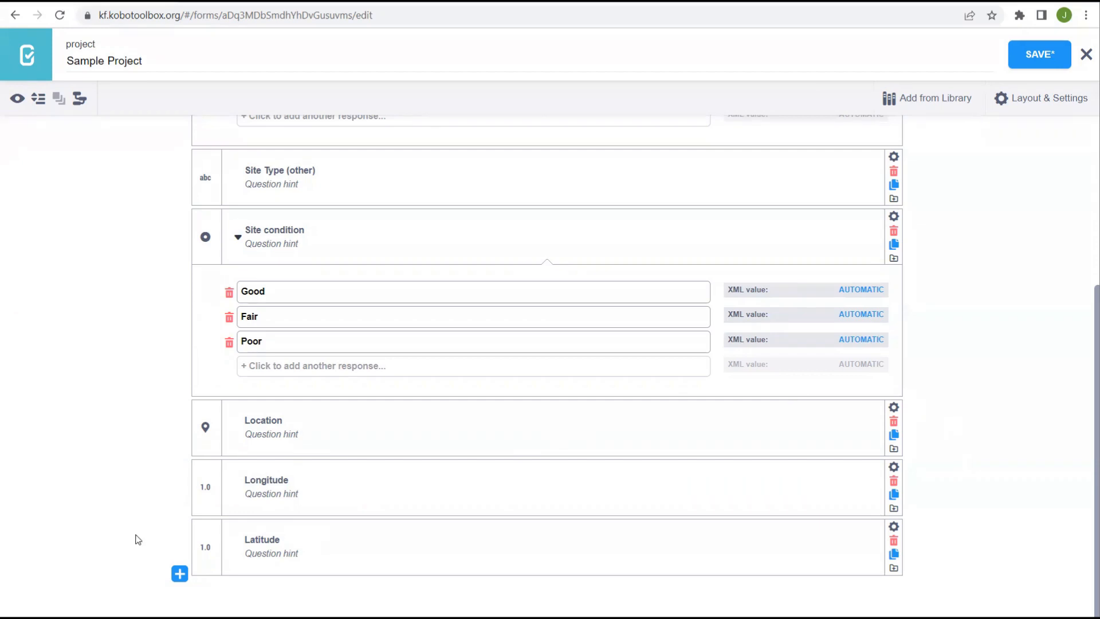
- Add a photo question labelled 'Photo 1' right after the Latitude question
left_click(180, 574)
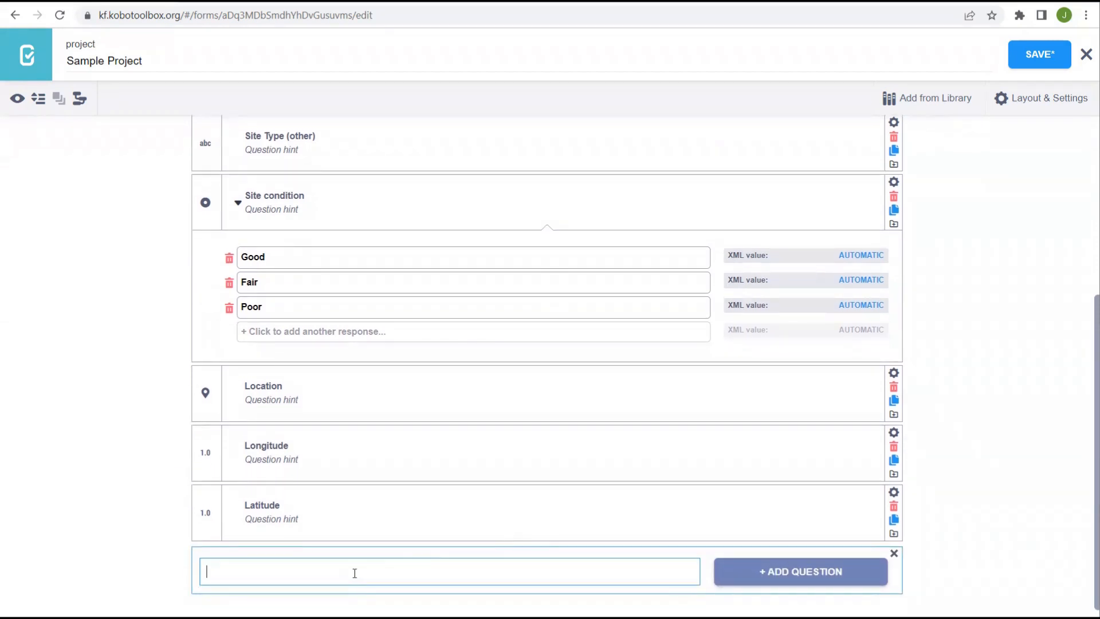
type("Photo 1")
left_click(785, 576)
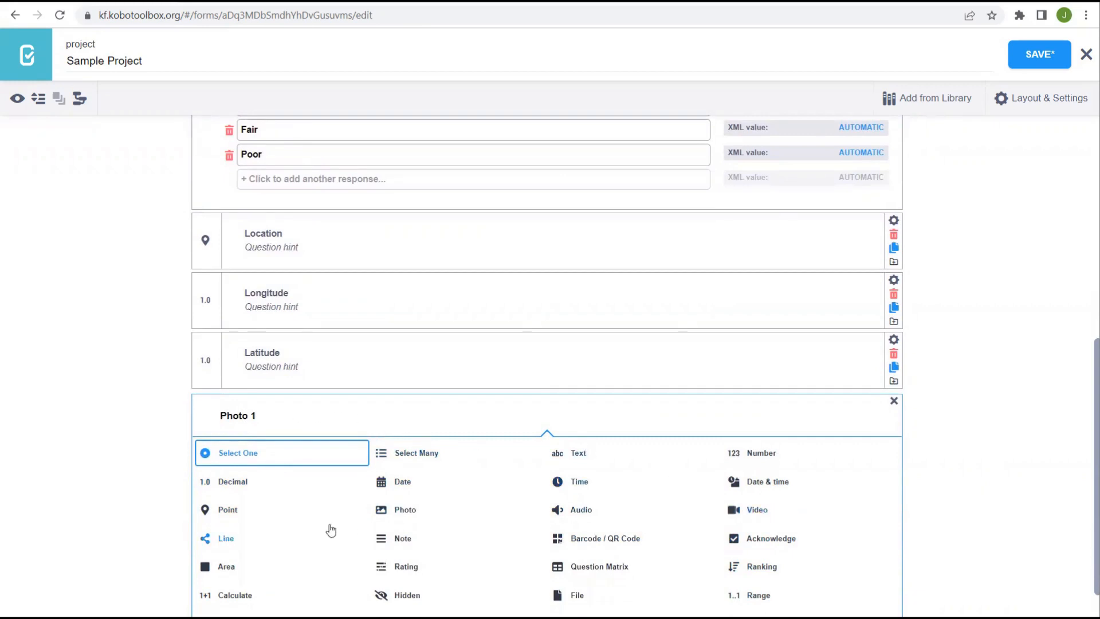
scroll(355, 527, "down", 1)
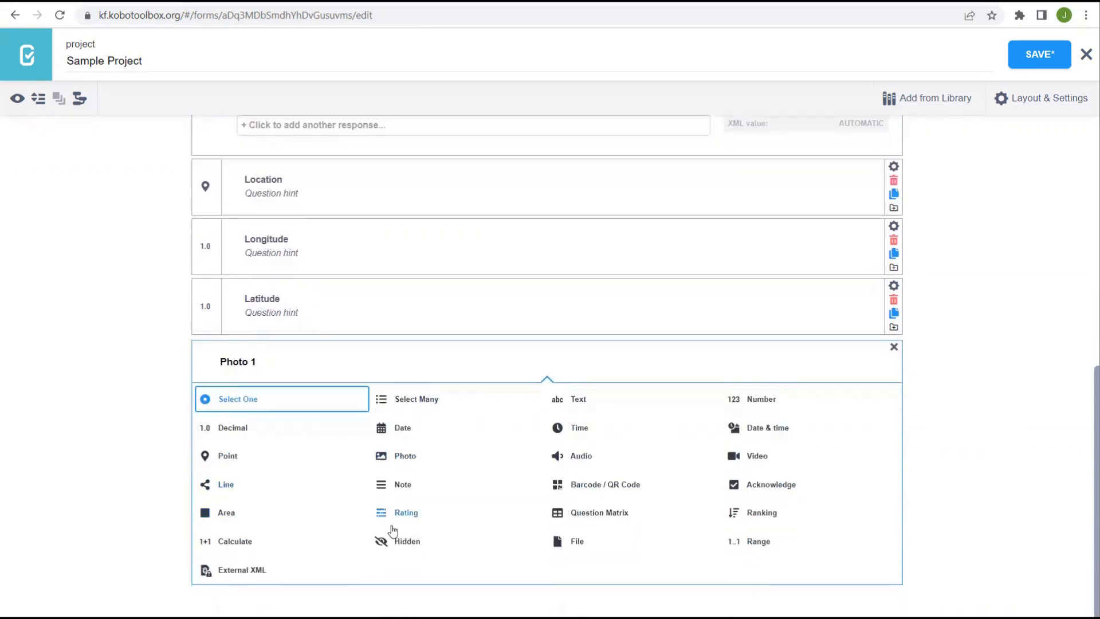
left_click(405, 458)
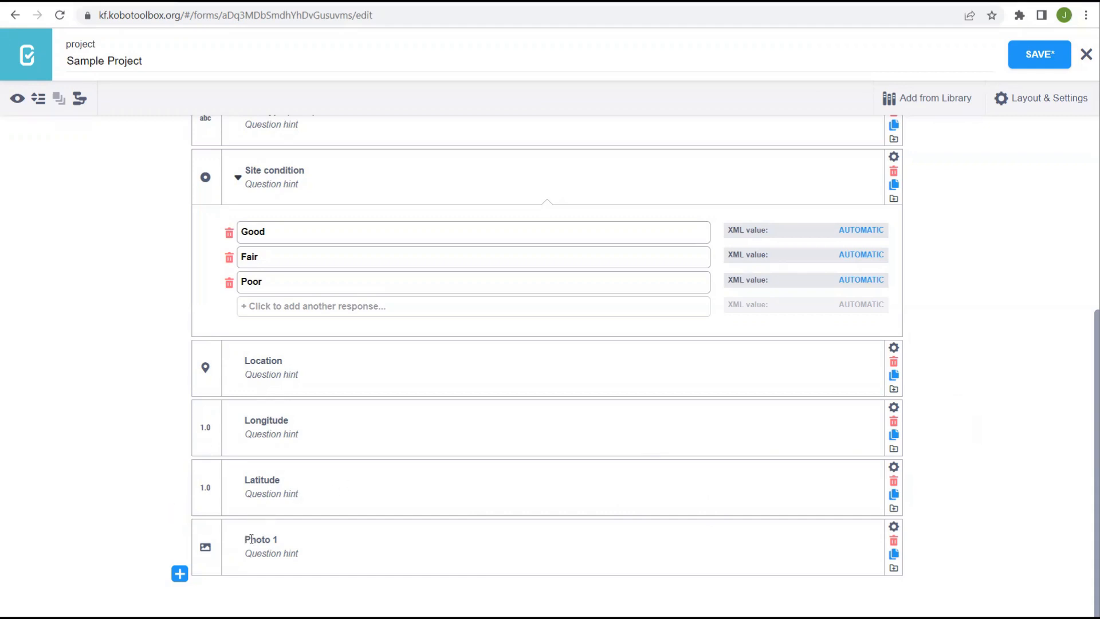
left_click(179, 573)
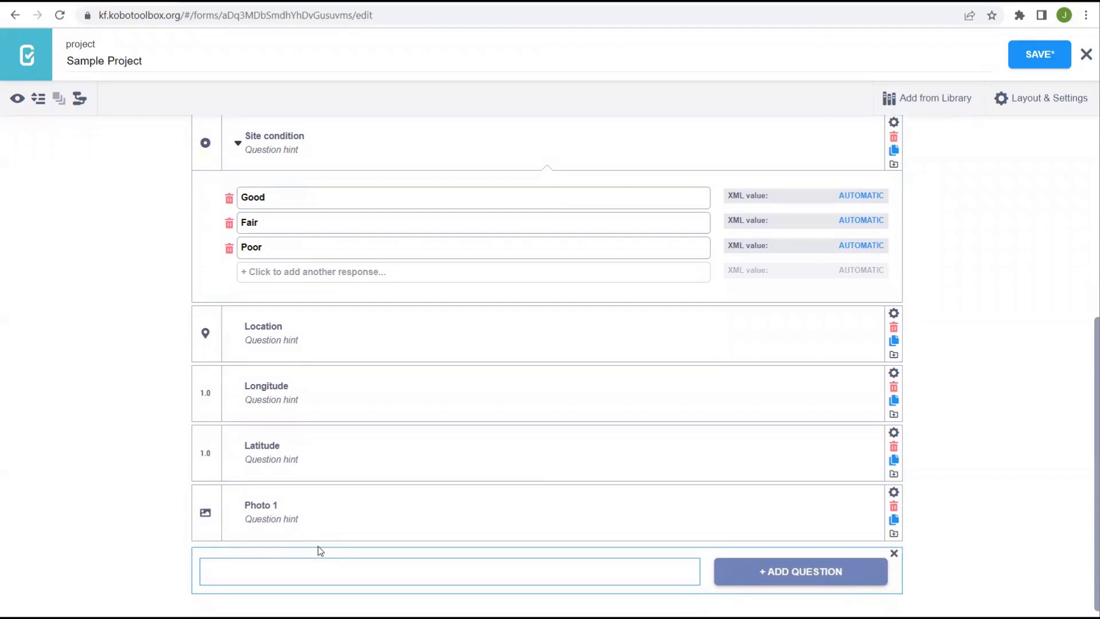
- Add an audio recording question labelled 'Audio' after Photo 1
type("Audio")
left_click(839, 587)
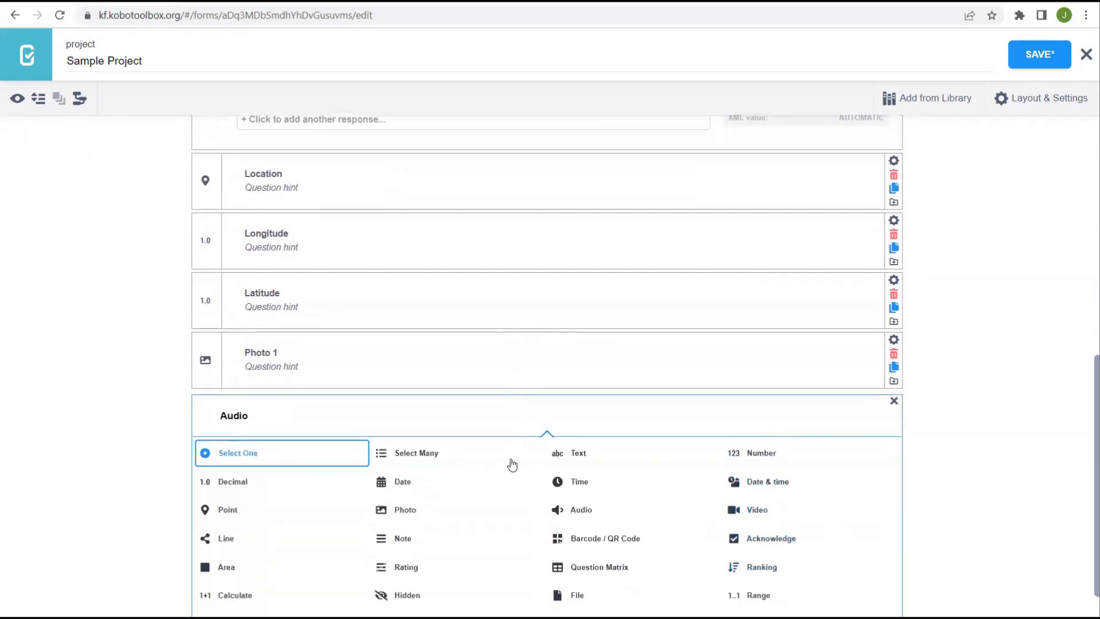
left_click(580, 510)
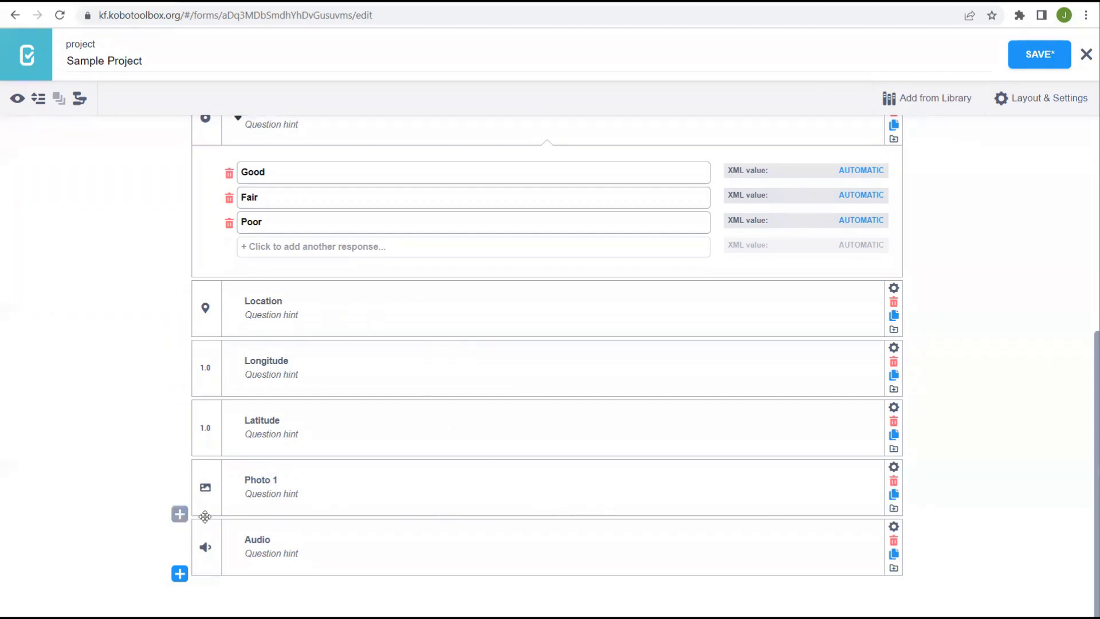
- Add a text question labelled 'Photo 1 (caption)' after the Audio question
left_click(179, 574)
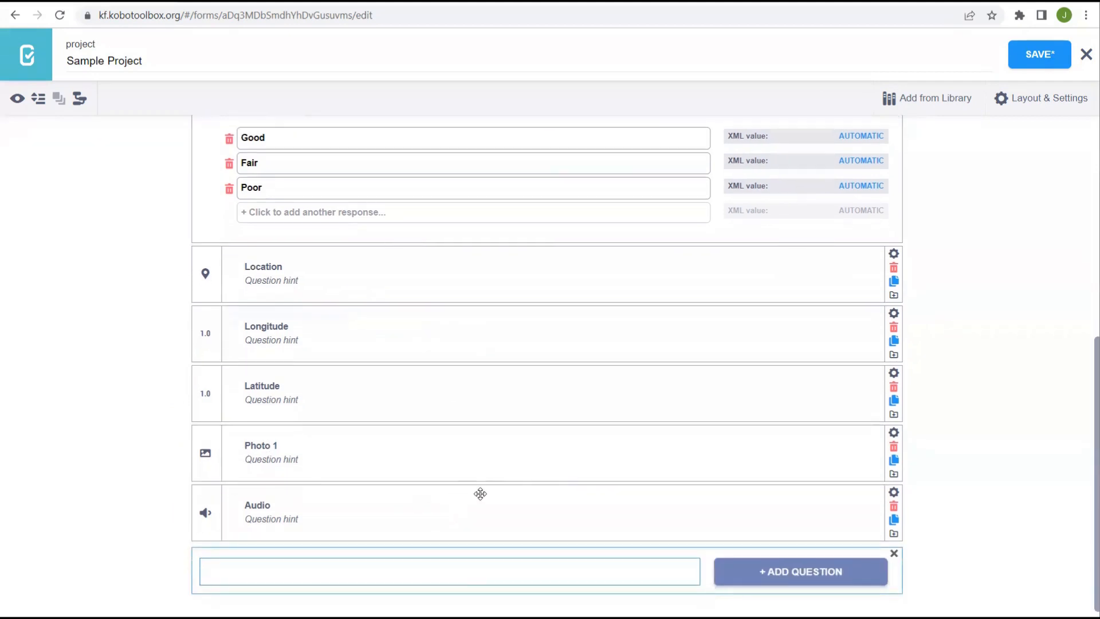
type("Photo 1 (caption)")
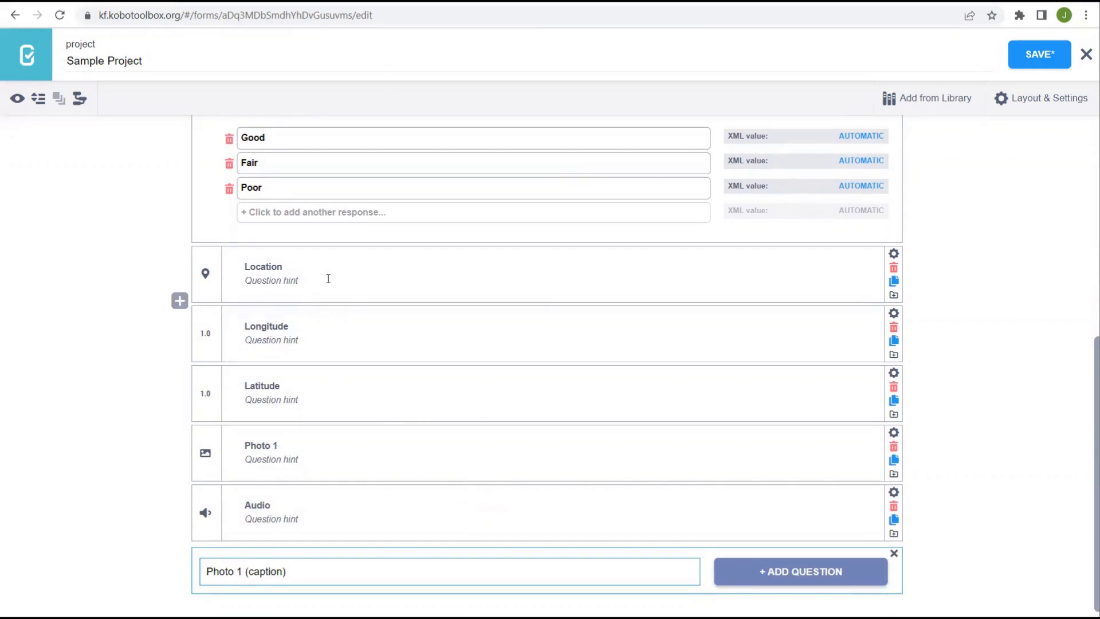
scroll(328, 279, "up", 5)
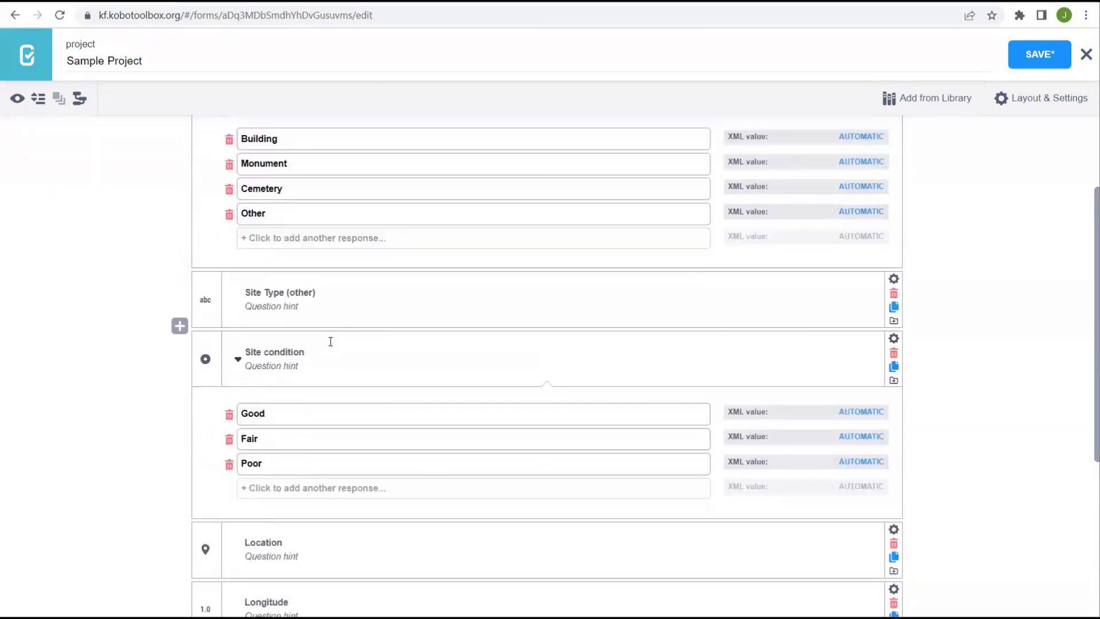
scroll(330, 341, "down", 5)
left_click(762, 554)
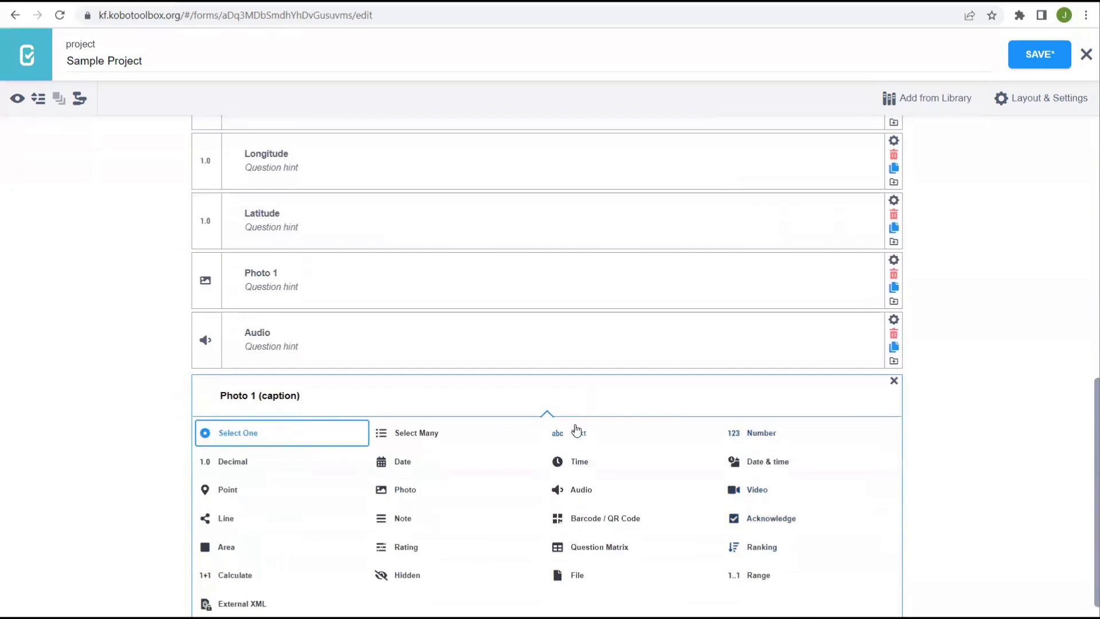
left_click(576, 431)
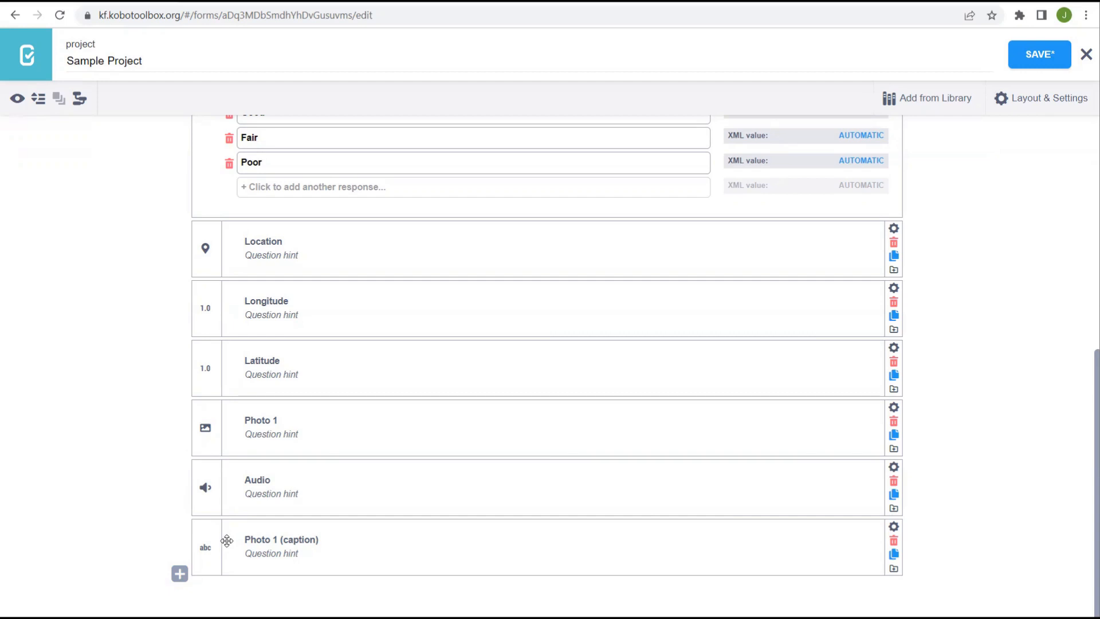
- Drag 'Photo 1 (caption)' up so it sits between Photo 1 and Audio
left_click_drag(233, 540, 235, 507)
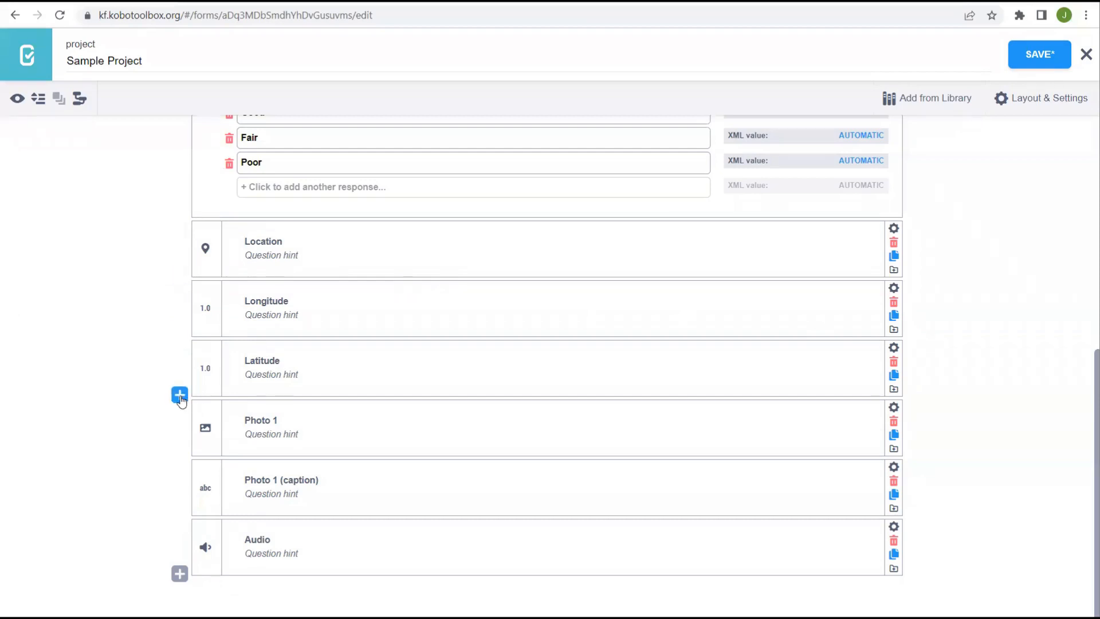
left_click(180, 395)
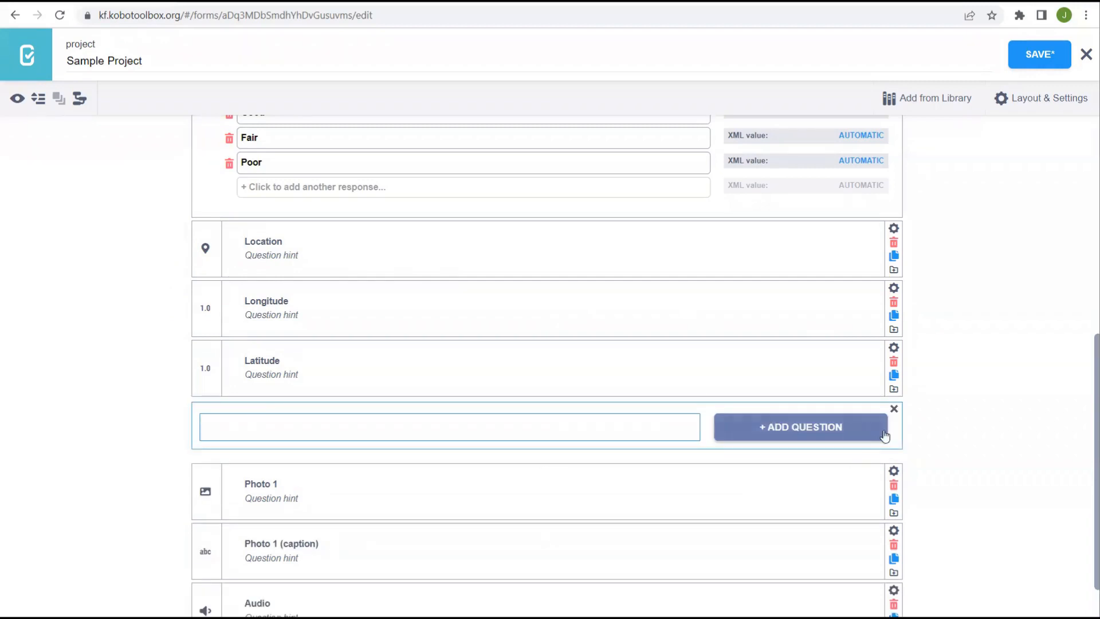
type("test questio")
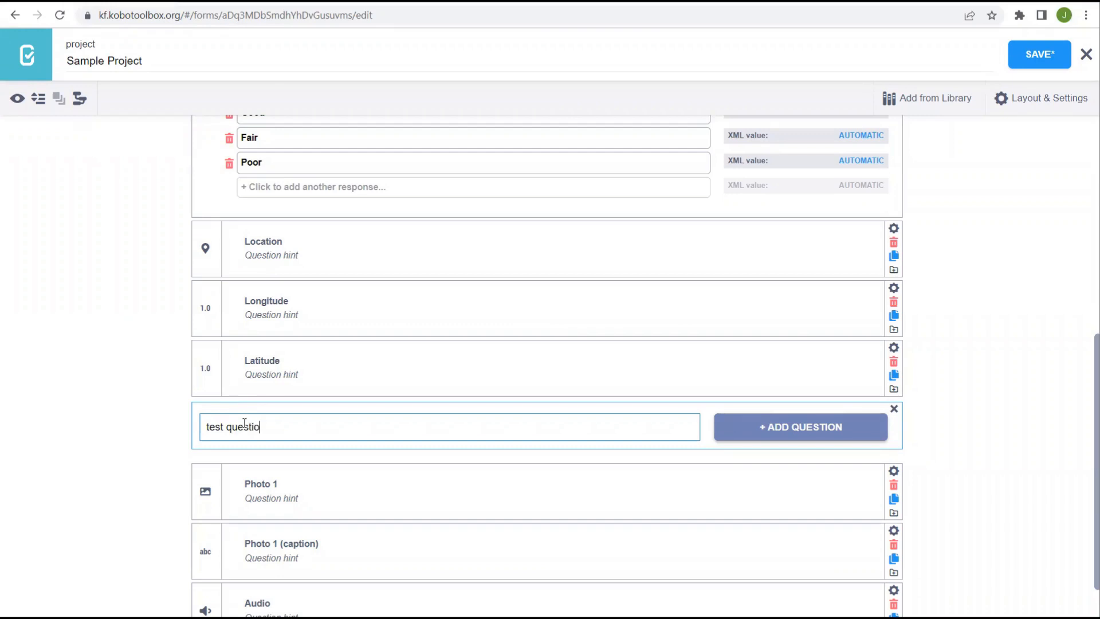
type("n")
left_click(857, 434)
left_click(232, 312)
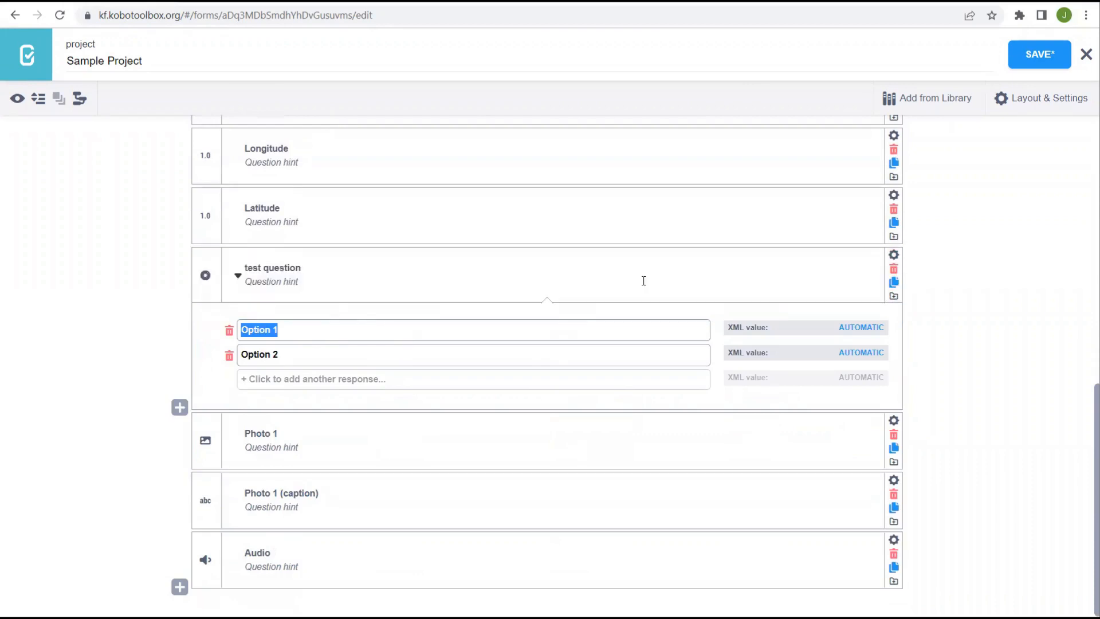
left_click(894, 272)
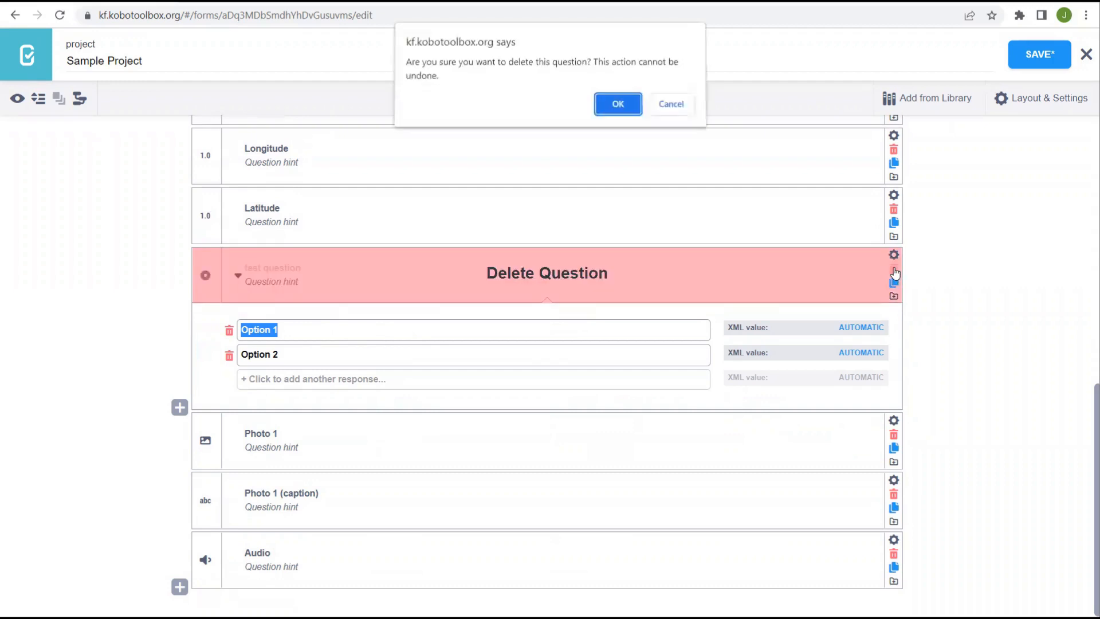
left_click(618, 104)
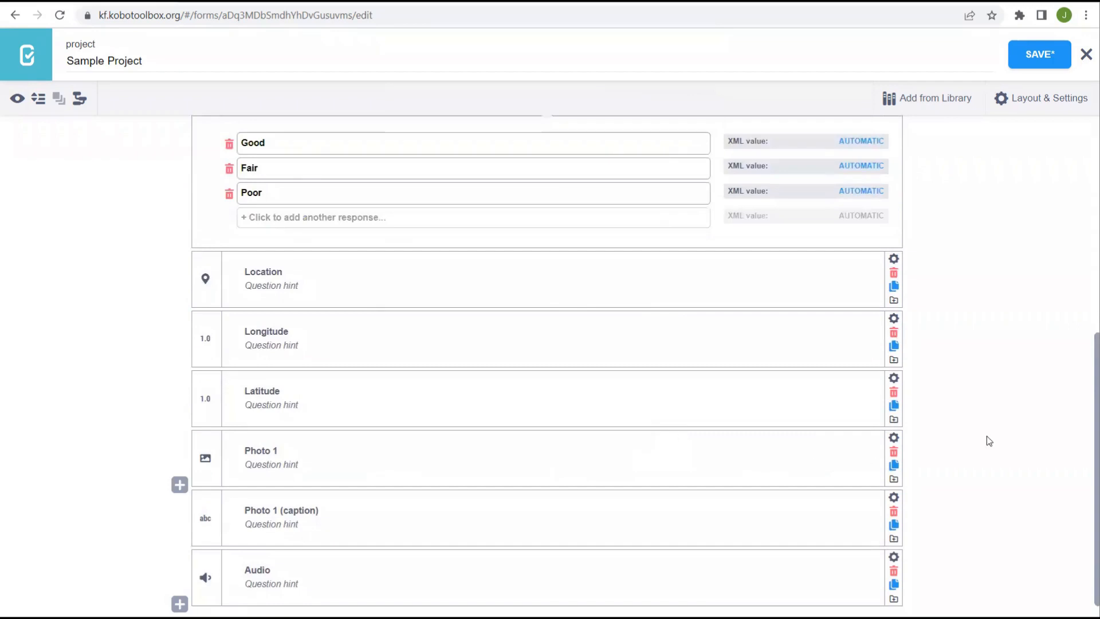
- Save the Sample Project form with all questions from Site name through Audio
scroll(1023, 384, "up", 1)
scroll(1022, 385, "down", 2)
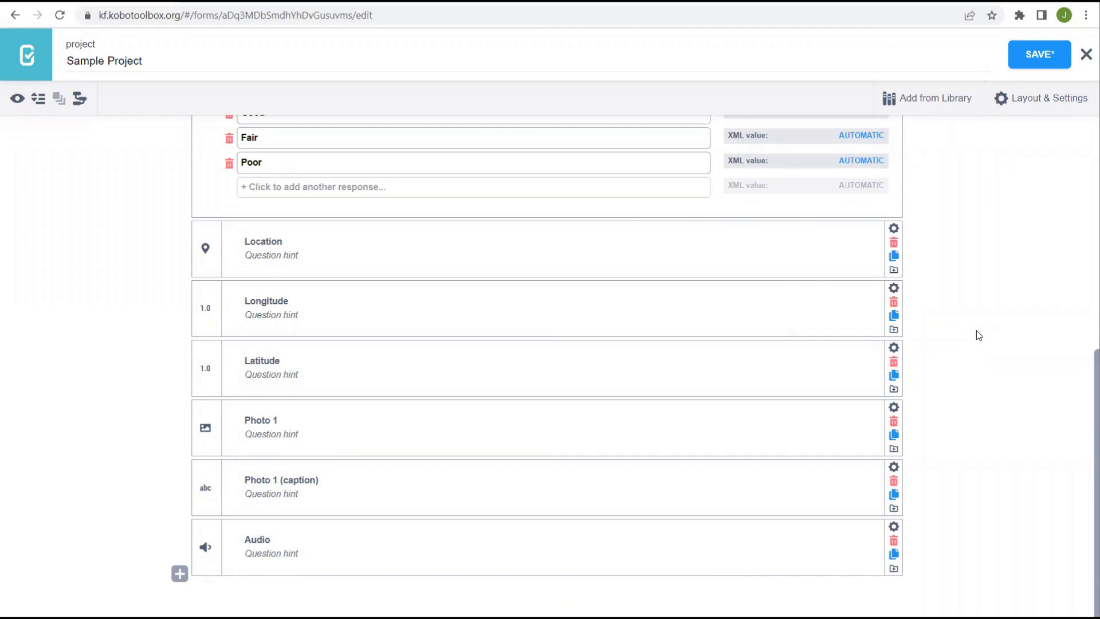
scroll(978, 335, "up", 8)
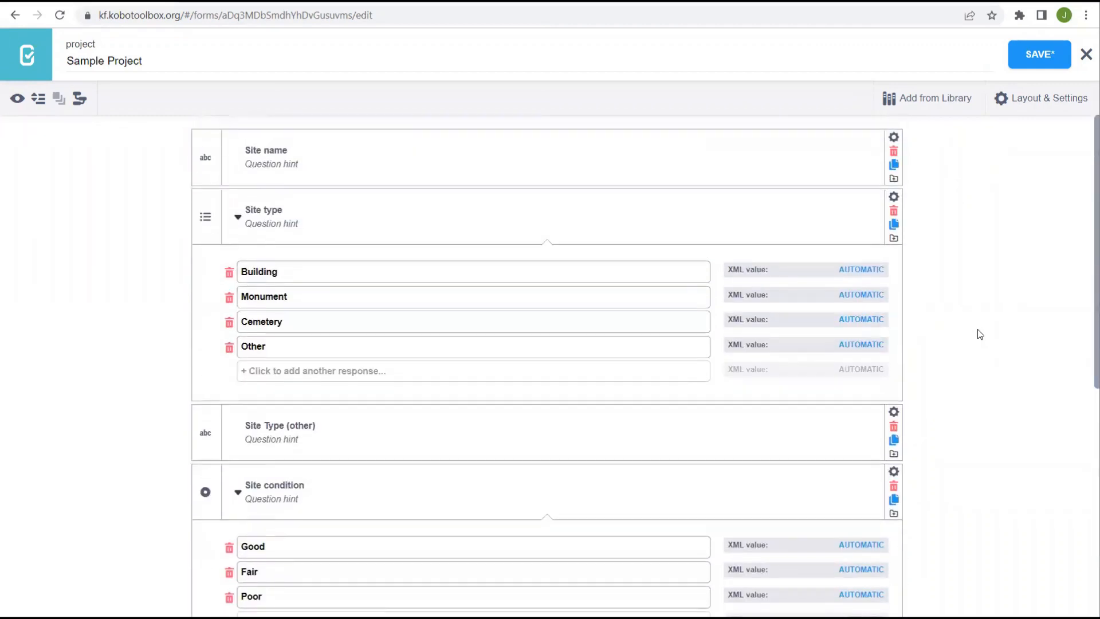
left_click(1040, 56)
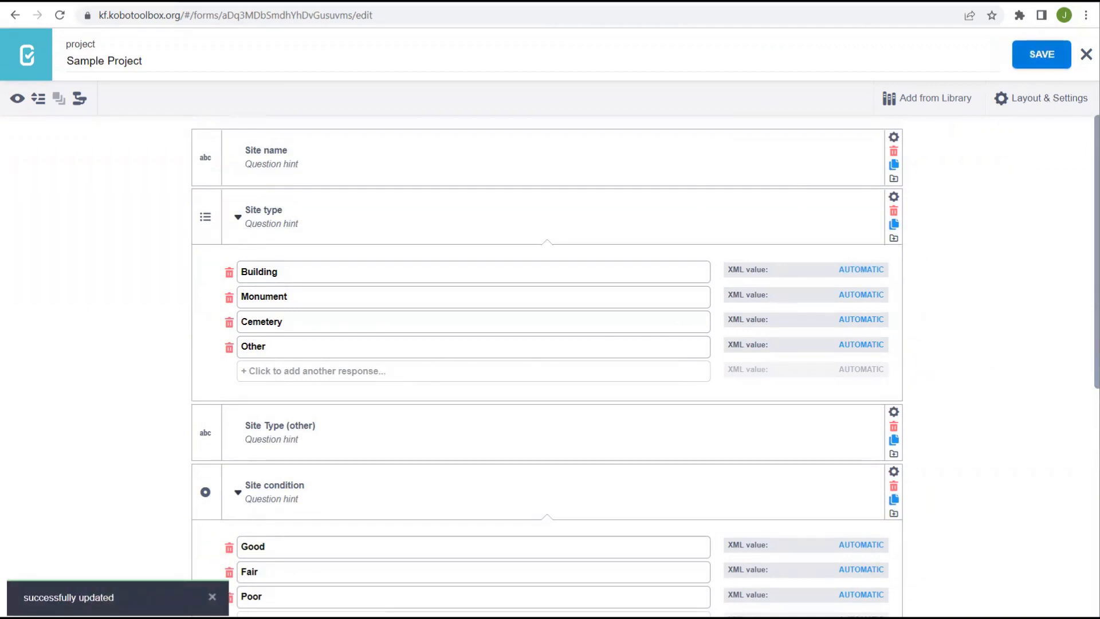
left_click(180, 185)
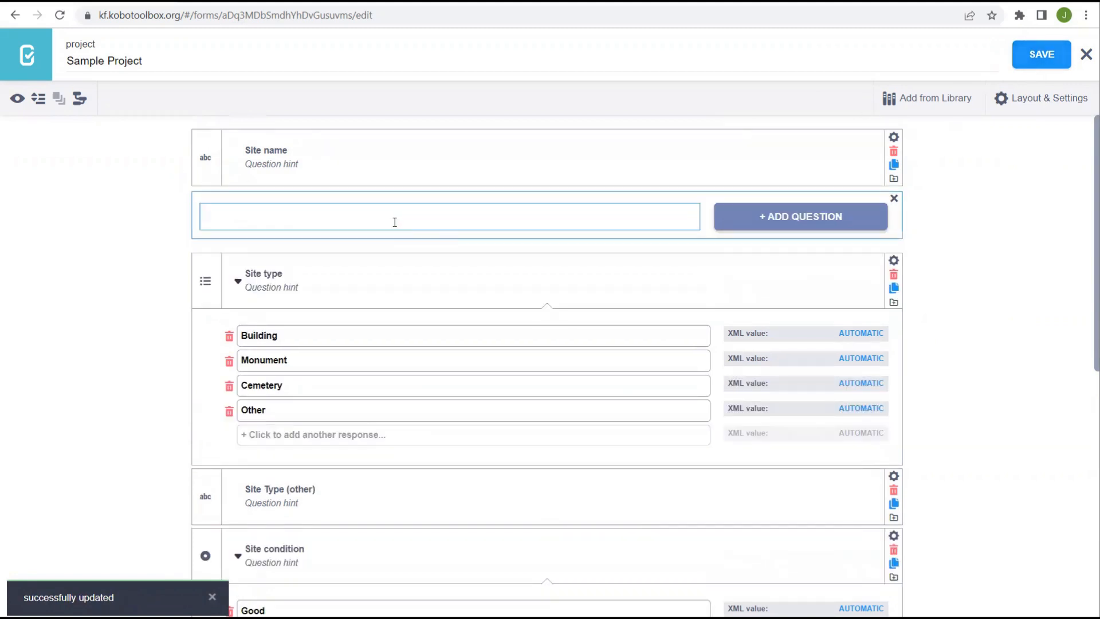
type("test")
left_click(761, 218)
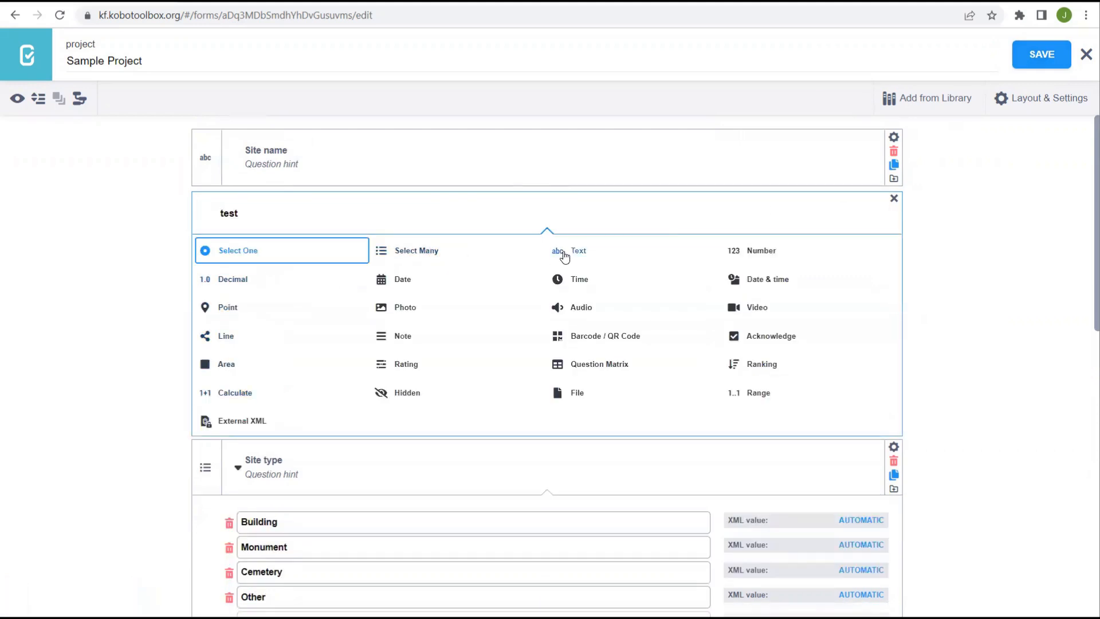
left_click(564, 252)
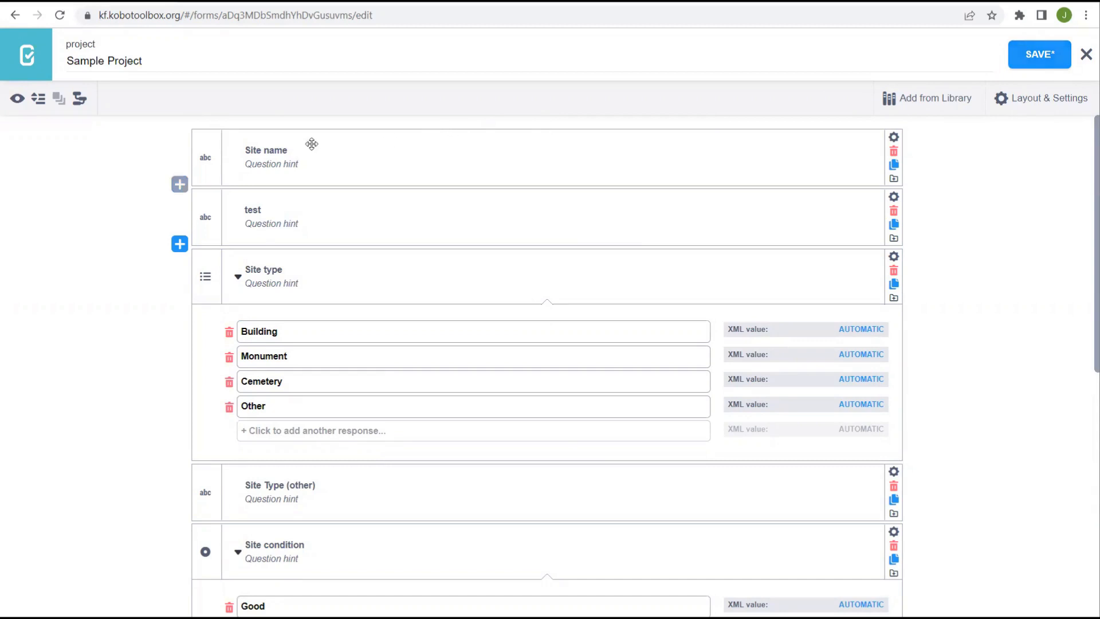
left_click(1045, 55)
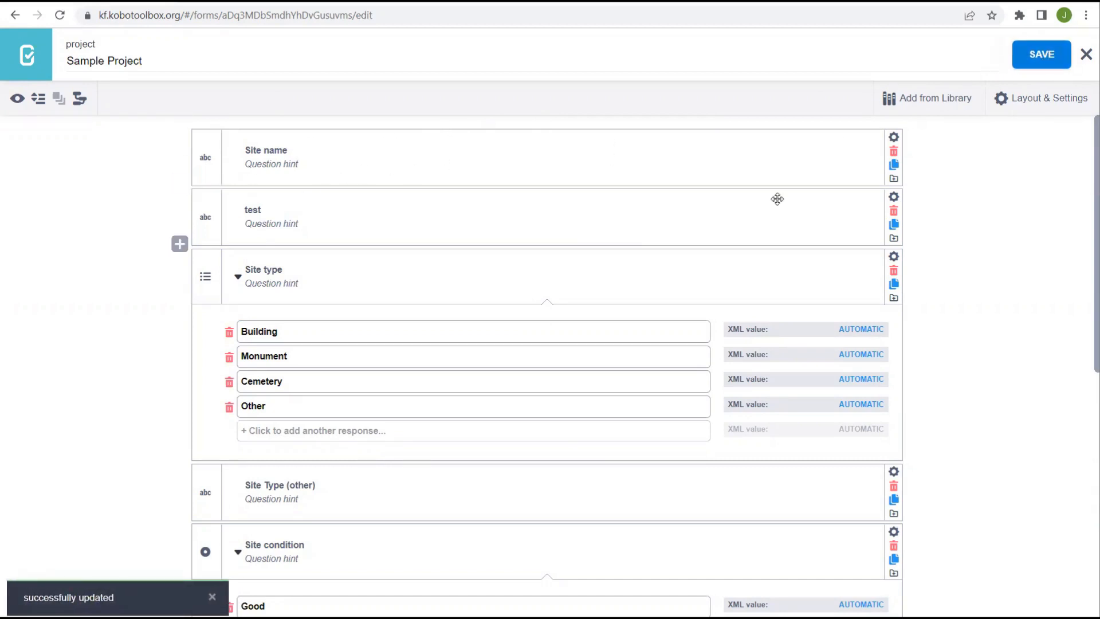
left_click(897, 221)
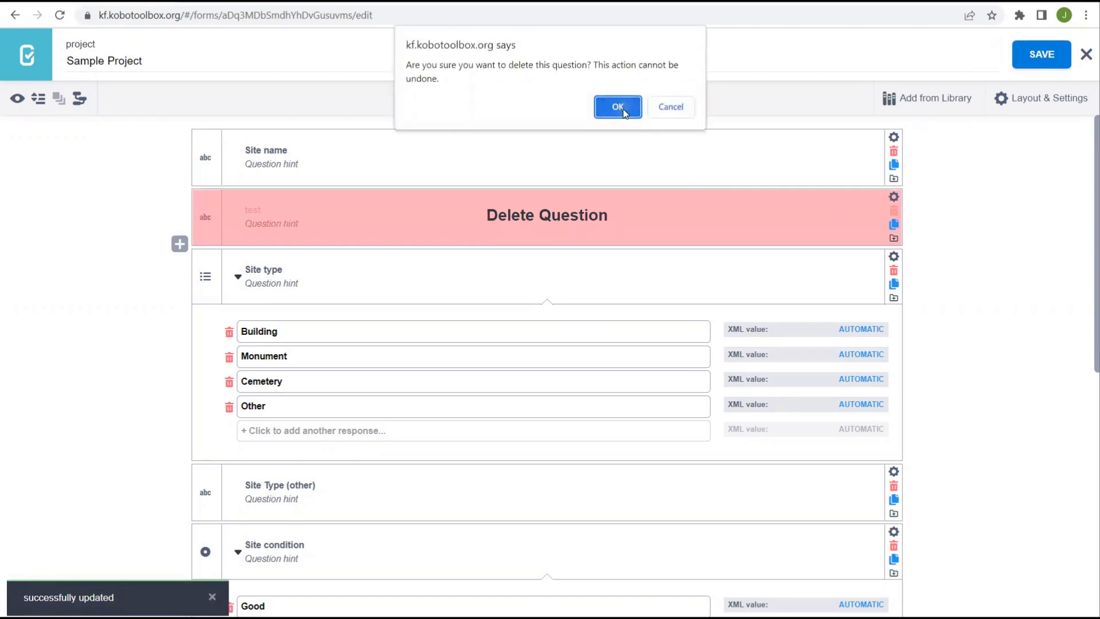
left_click(620, 106)
left_click(1048, 55)
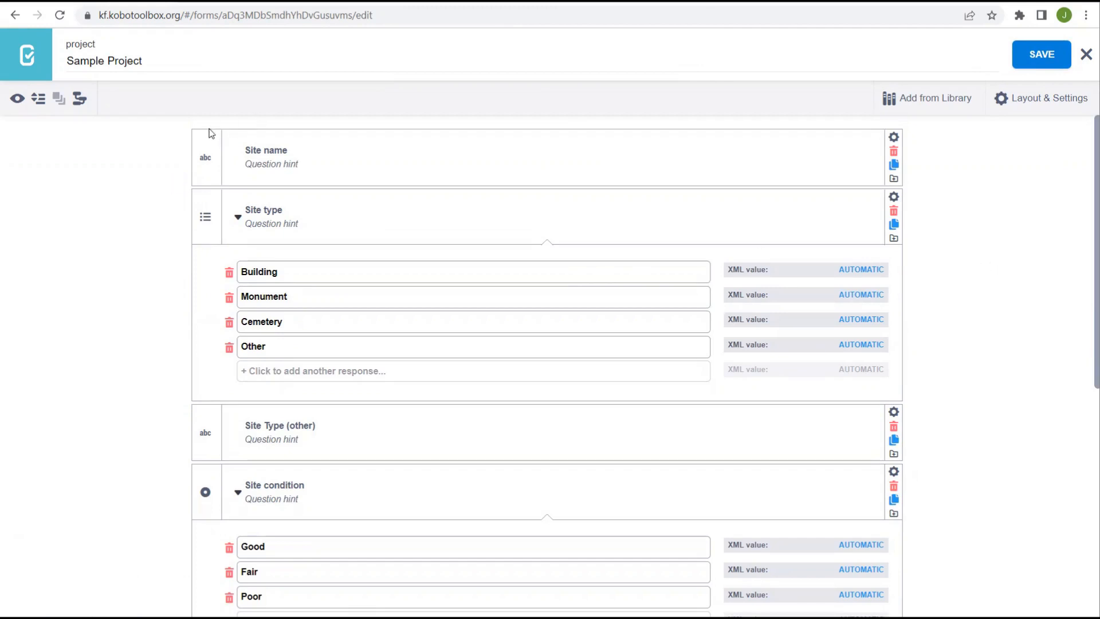
- Return from the form builder to the projects list via the KoboToolbox logo
left_click(33, 54)
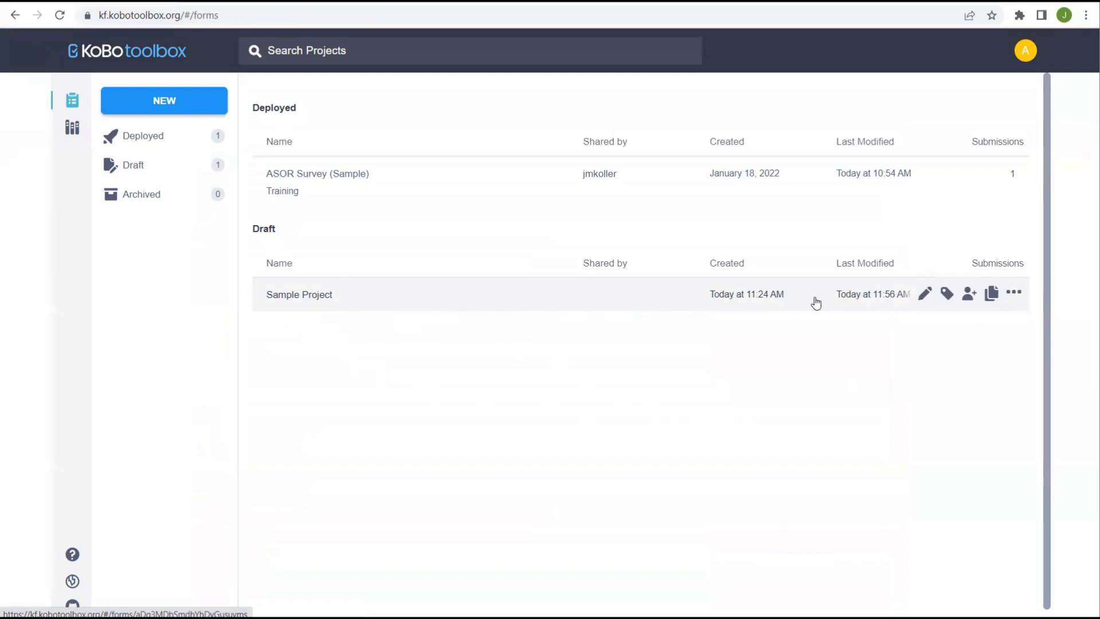
- In Sample Project's sharing dialog, add the collaborator's username and tick Manage project
left_click(970, 295)
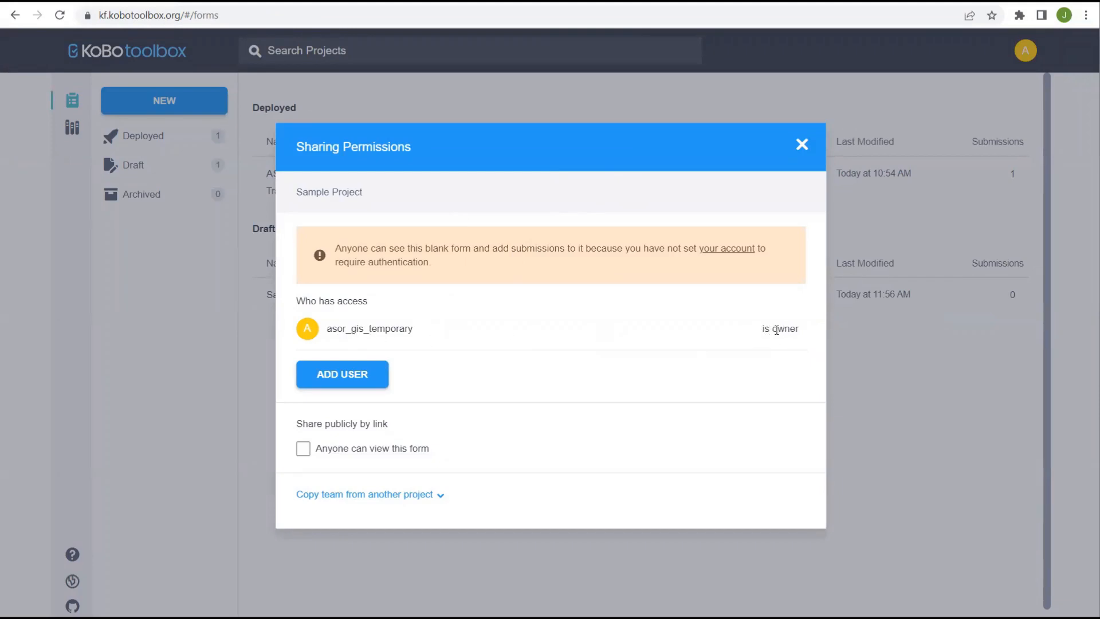
left_click(361, 377)
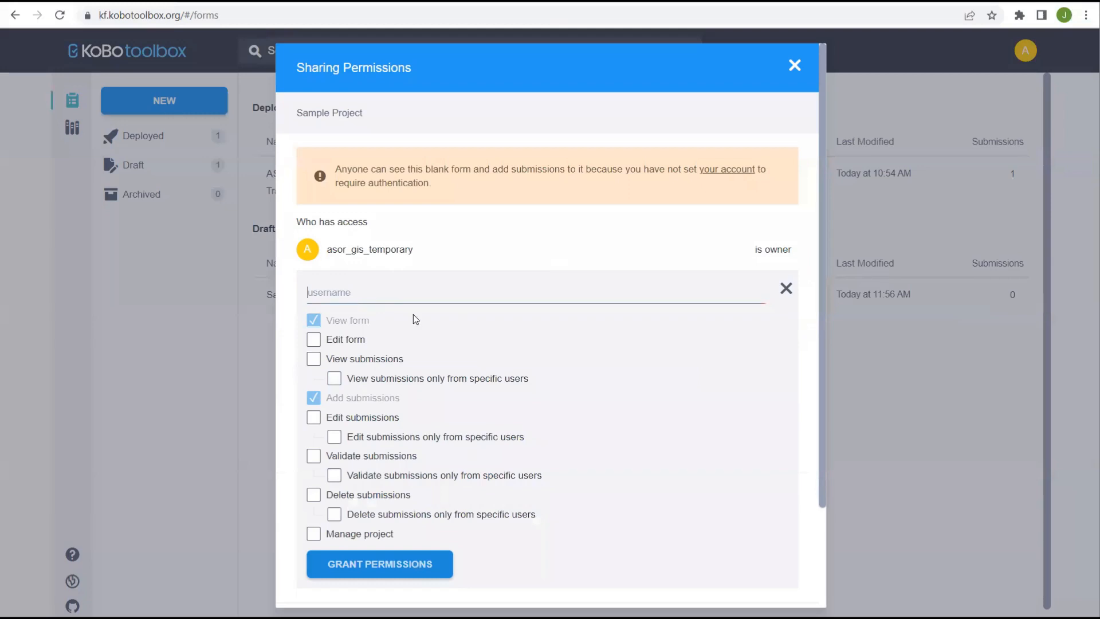
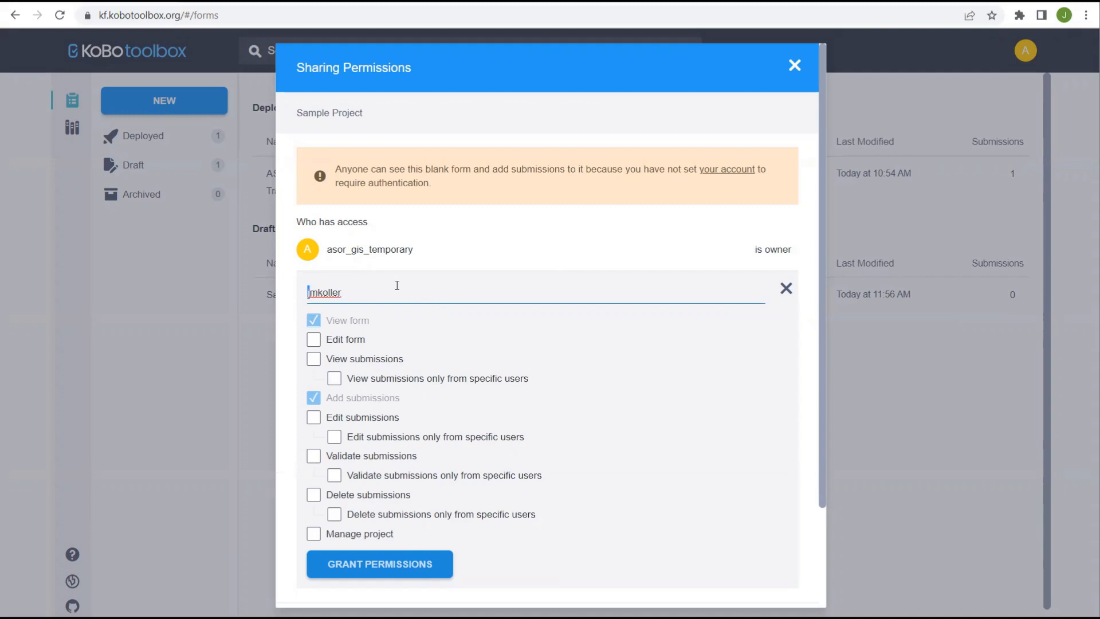
scroll(660, 366, "down", 1)
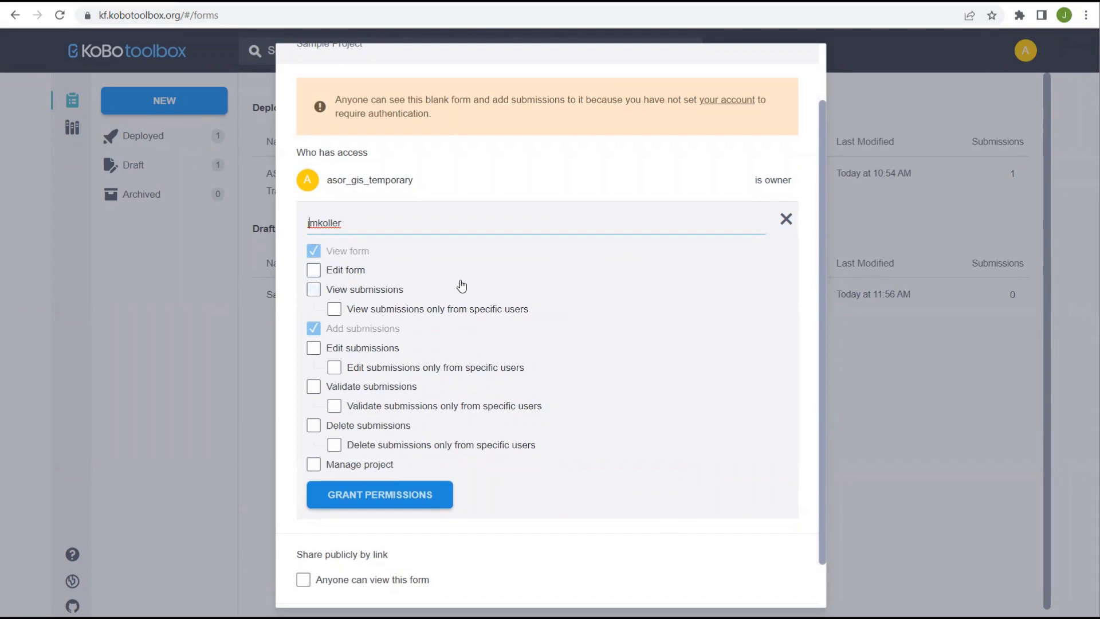
scroll(459, 285, "down", 1)
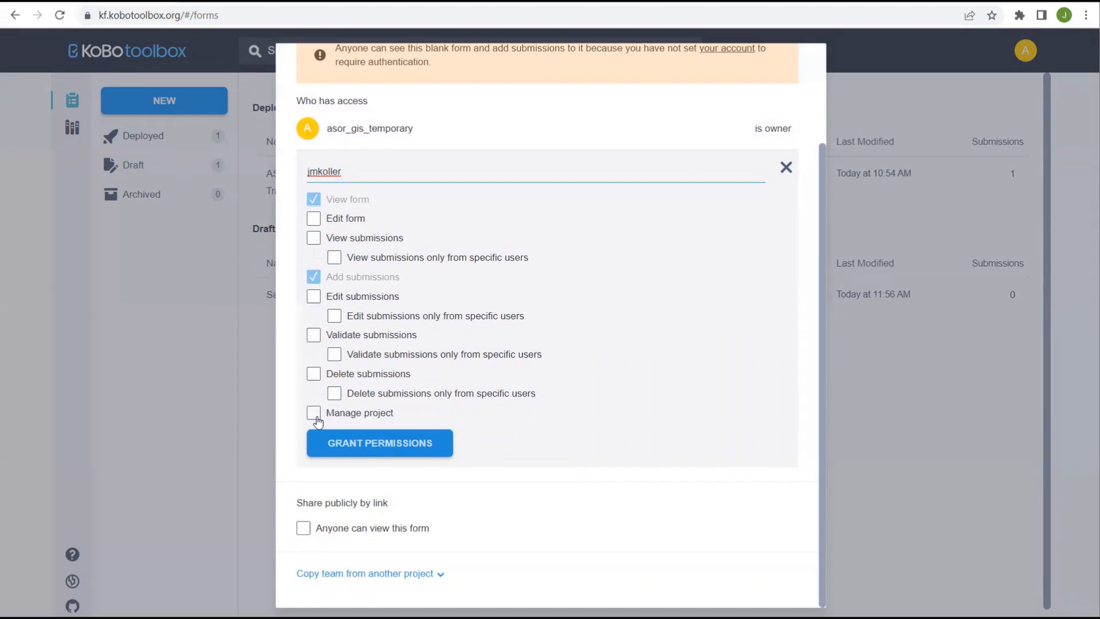
scroll(559, 378, "up", 2)
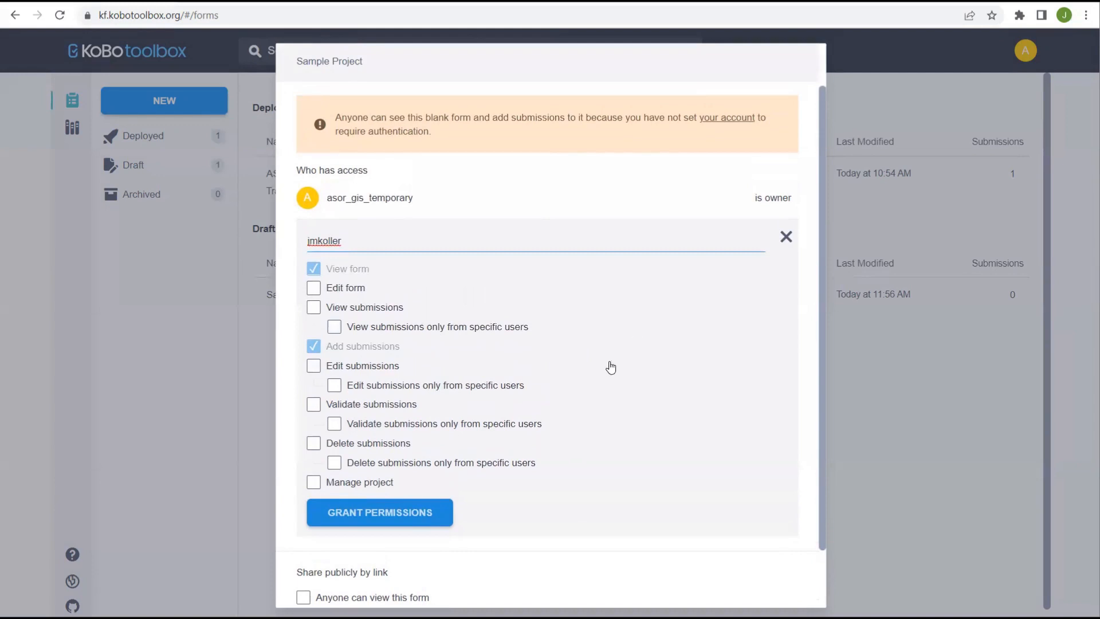
left_click(313, 484)
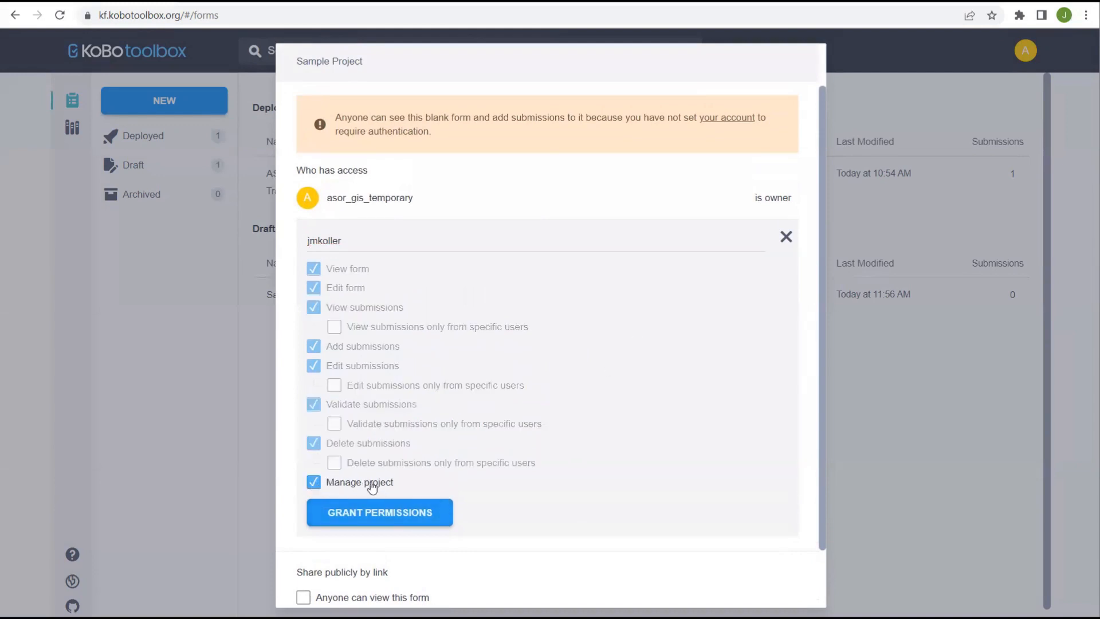
- Grant the collaborator the Manage project permissions on Sample Project
left_click(379, 515)
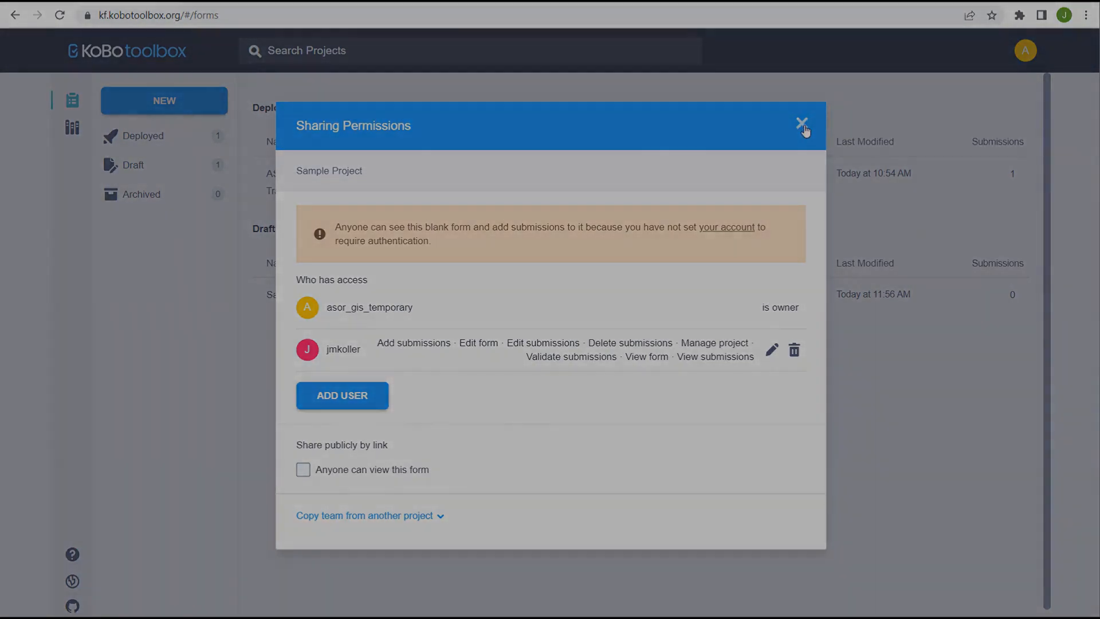
- Close Sharing Permissions and select the ASOR CHI Tutorials page's web address
left_click(802, 123)
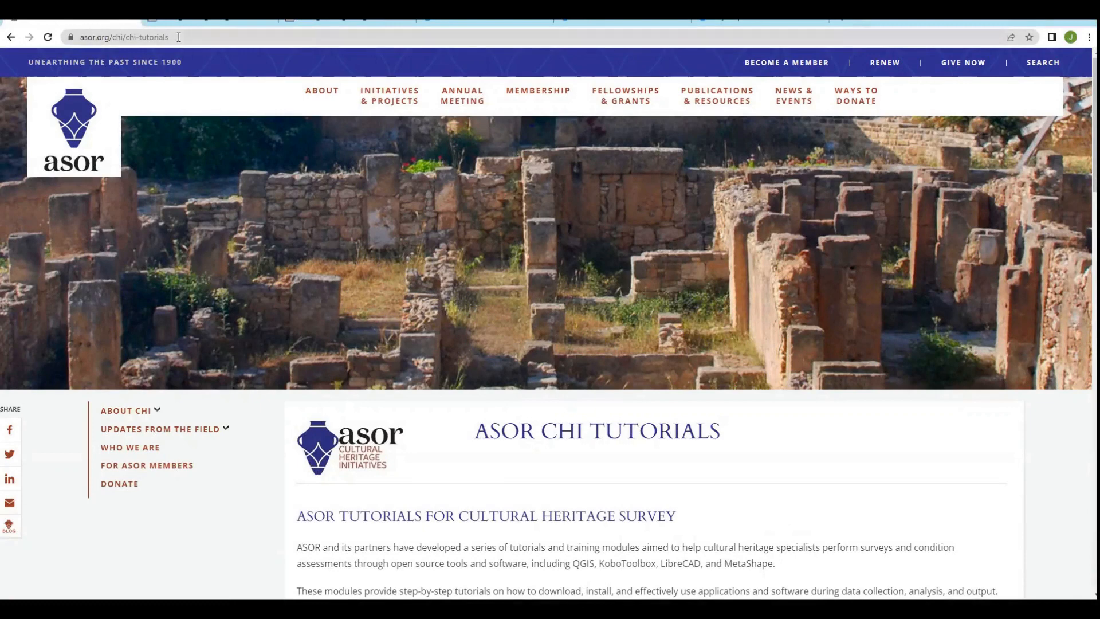
left_click_drag(168, 37, 79, 35)
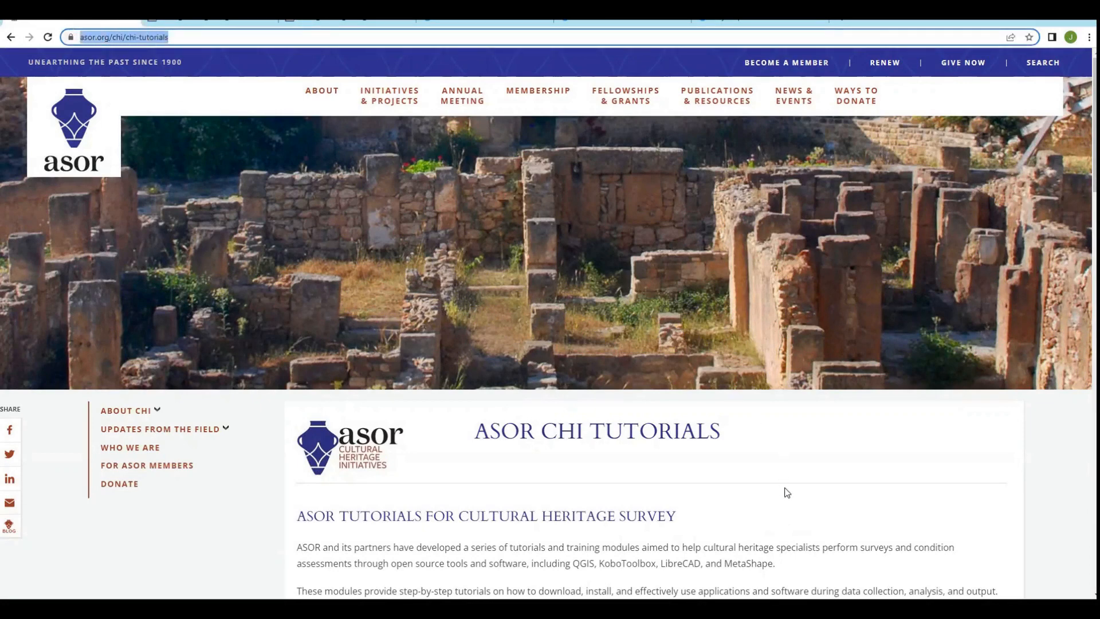